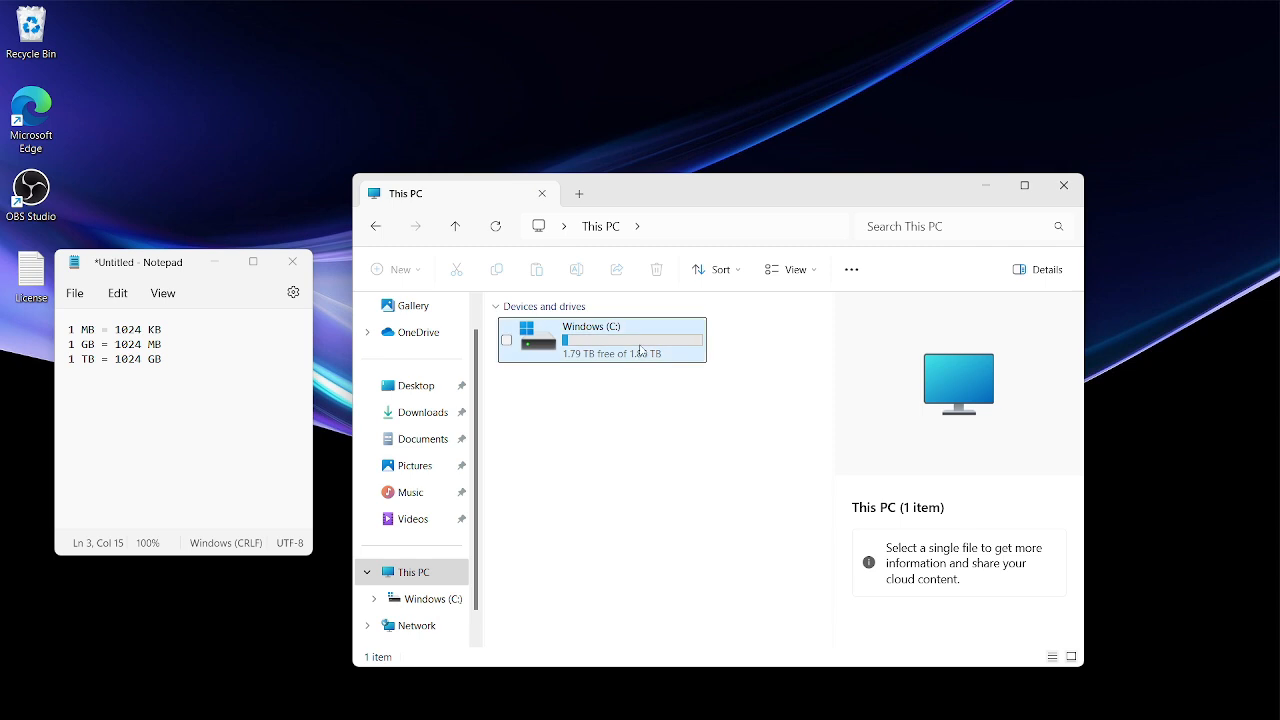
- Find and open the Disk Management tool for creating and formatting partitions, and move its window clear of Notepad
mouse_move(644, 366)
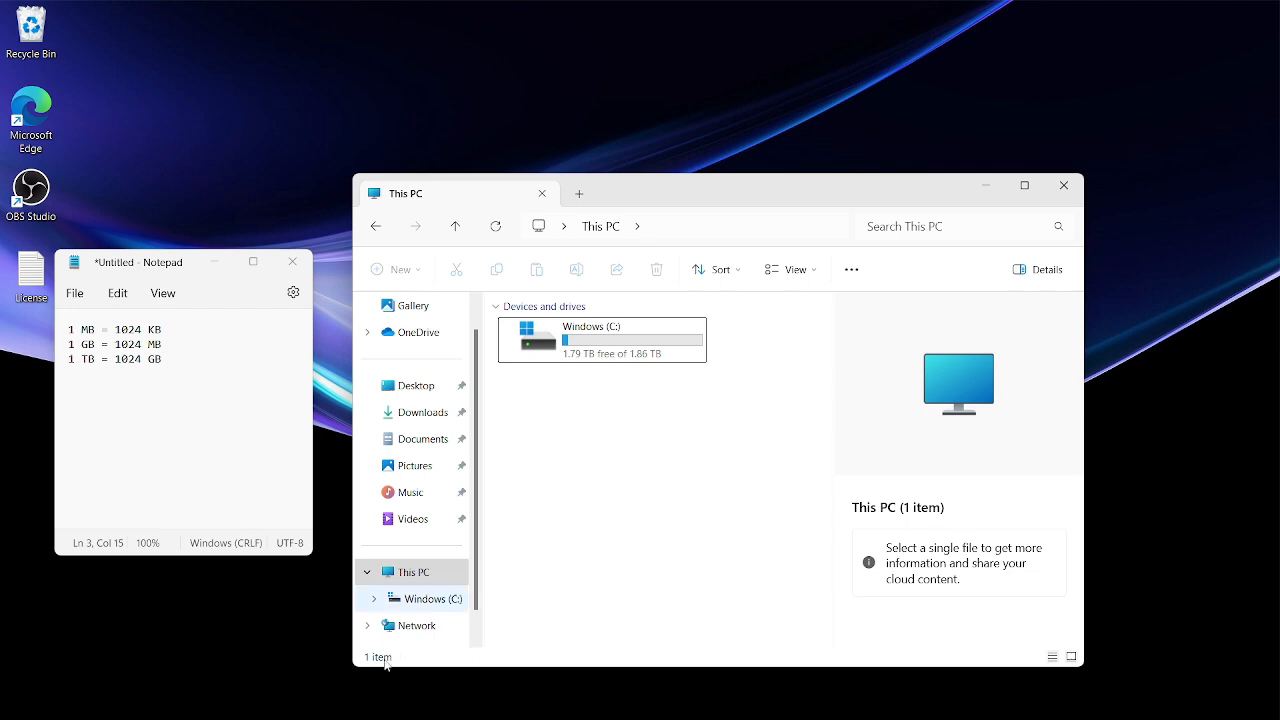
click(386, 719)
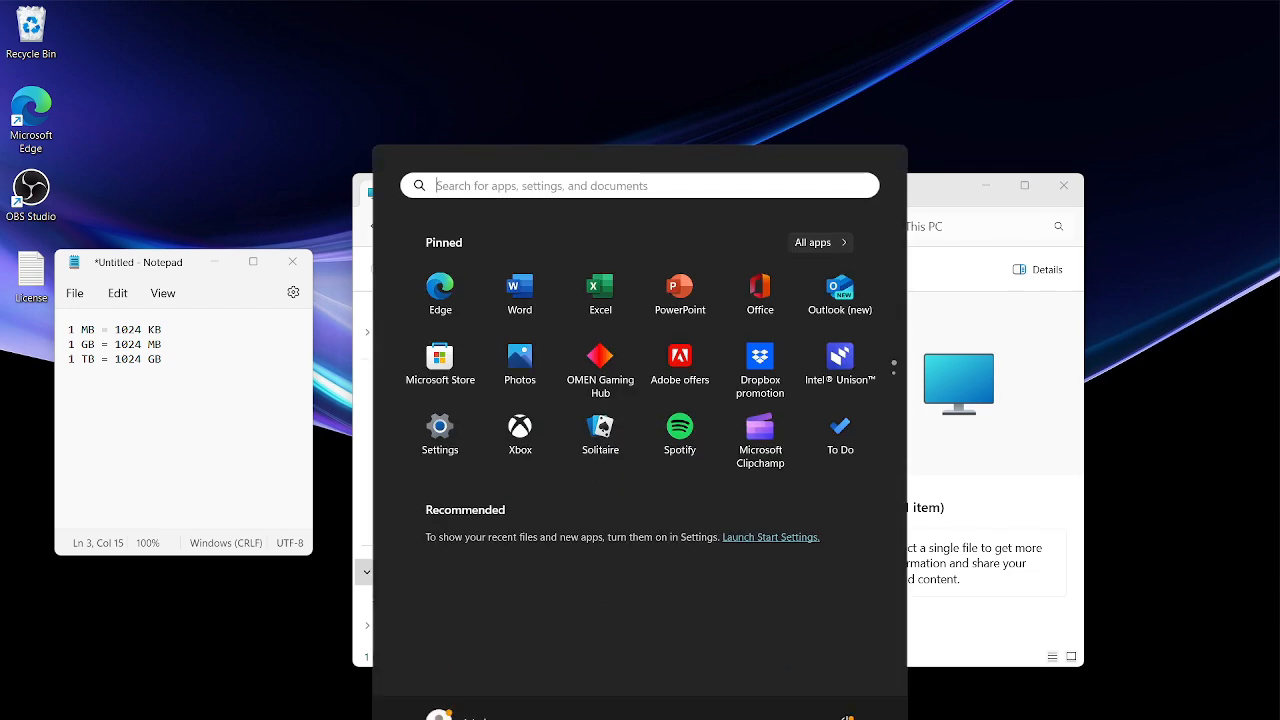
text(disk manage)
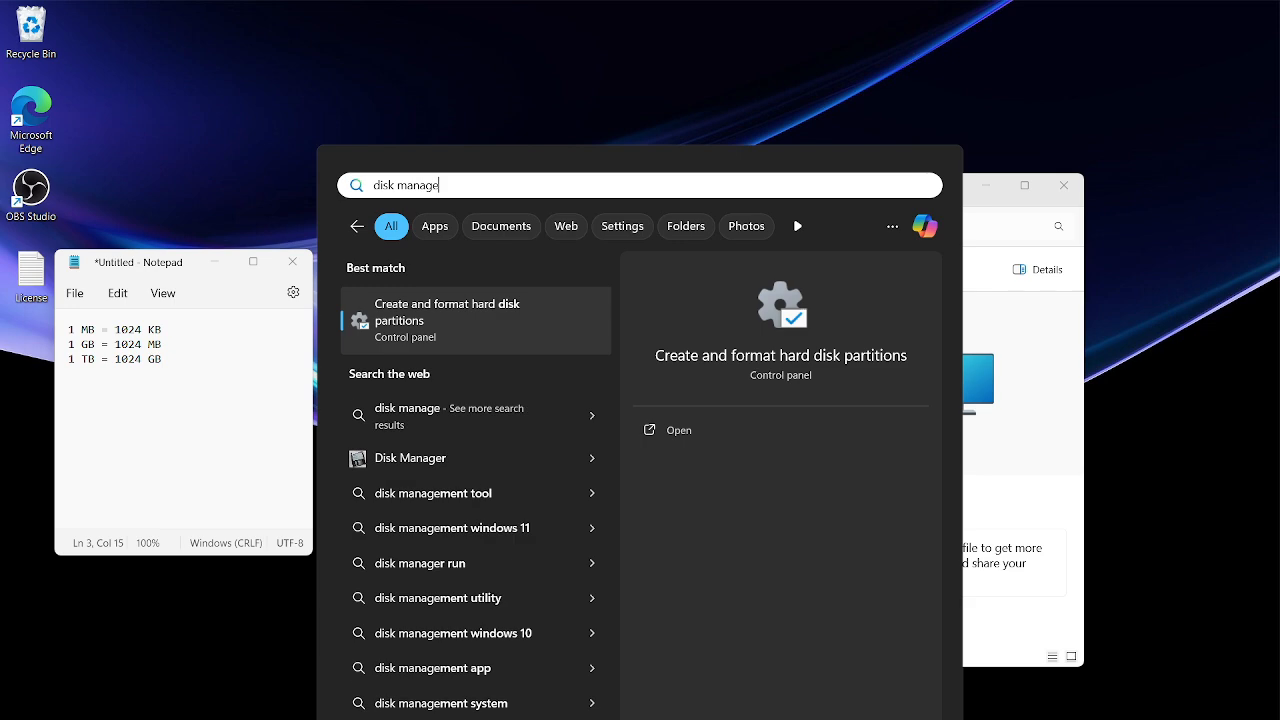
click(434, 341)
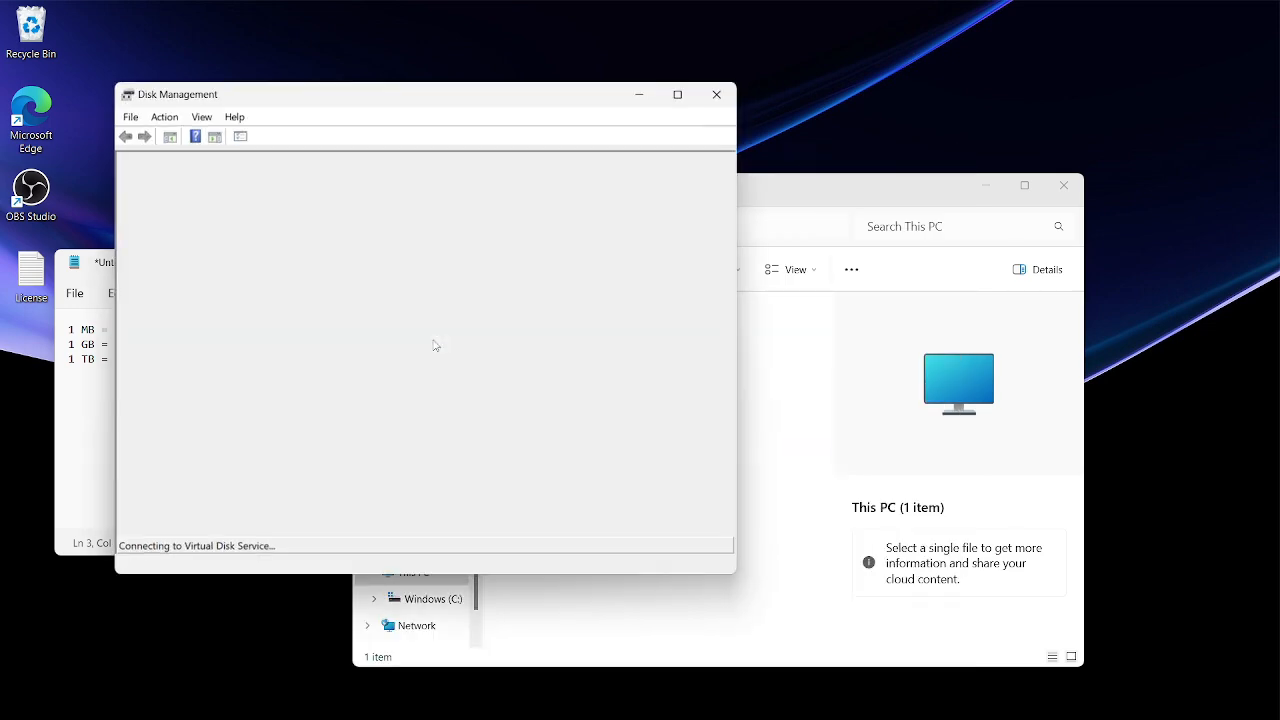
drag(386, 107, 647, 190)
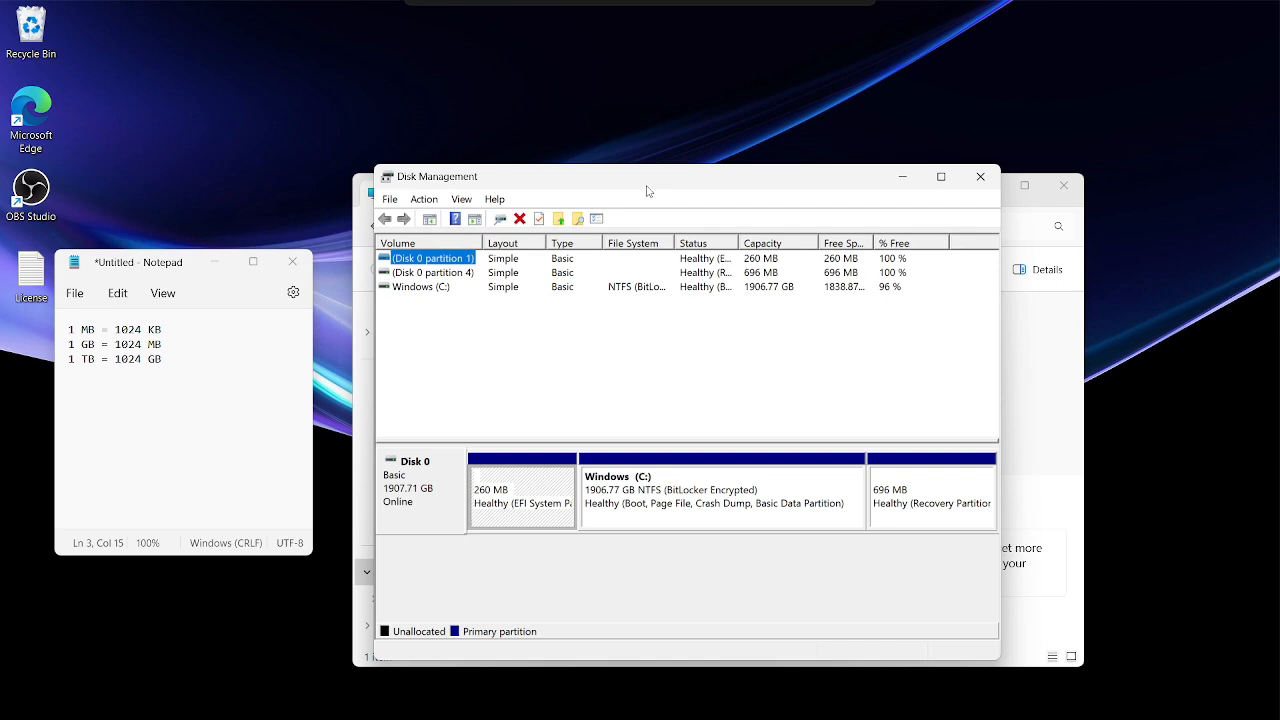
- Examine Disk 0 and its EFI system, Windows (C:) and recovery partitions
click(435, 511)
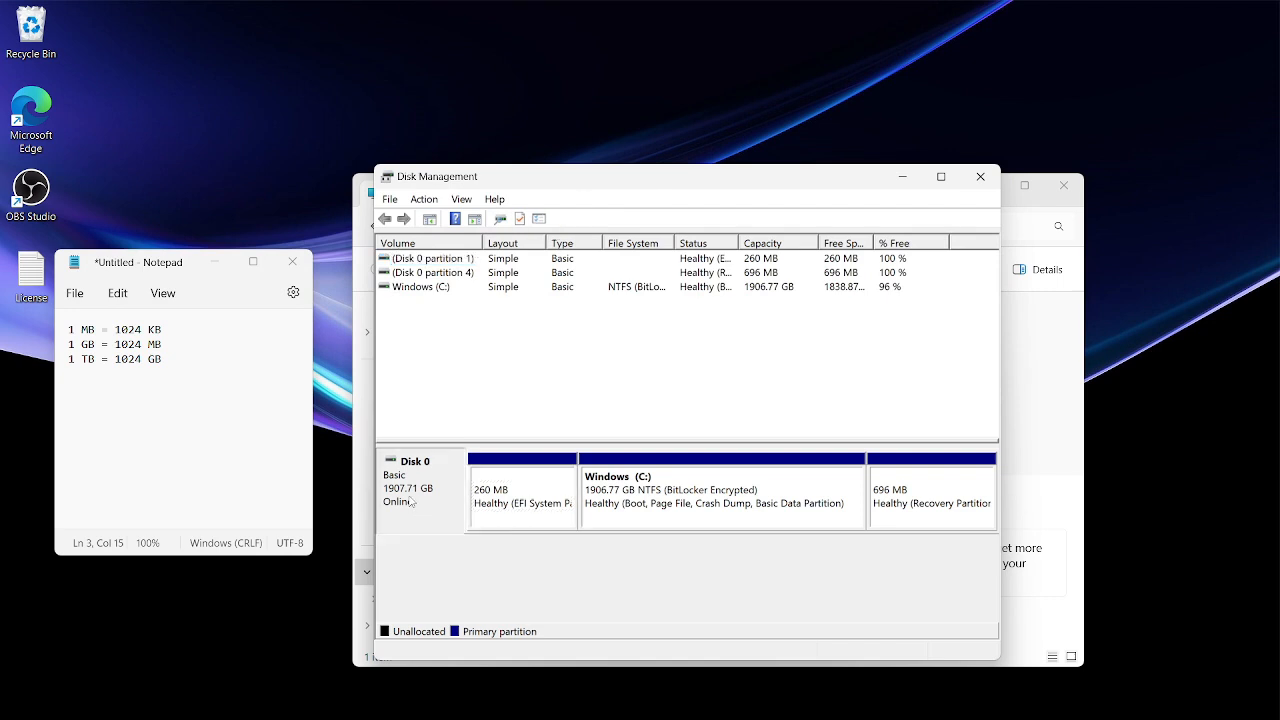
click(630, 511)
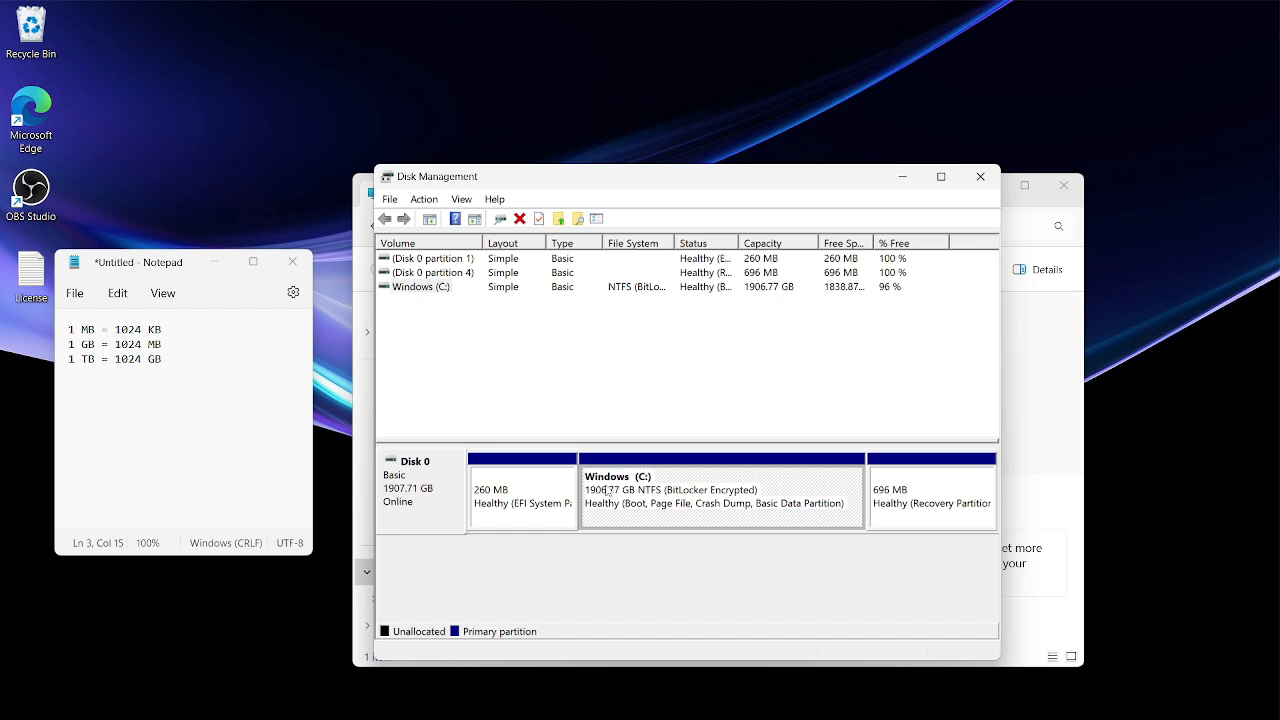
click(533, 494)
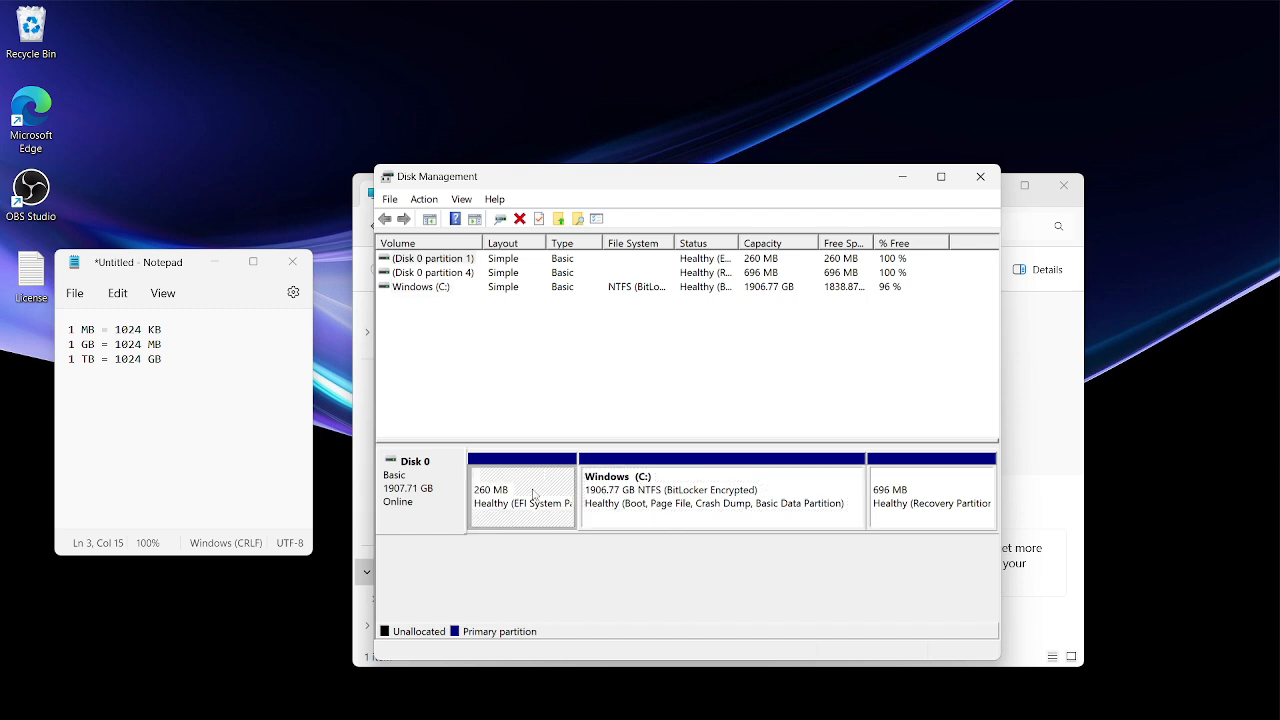
click(940, 503)
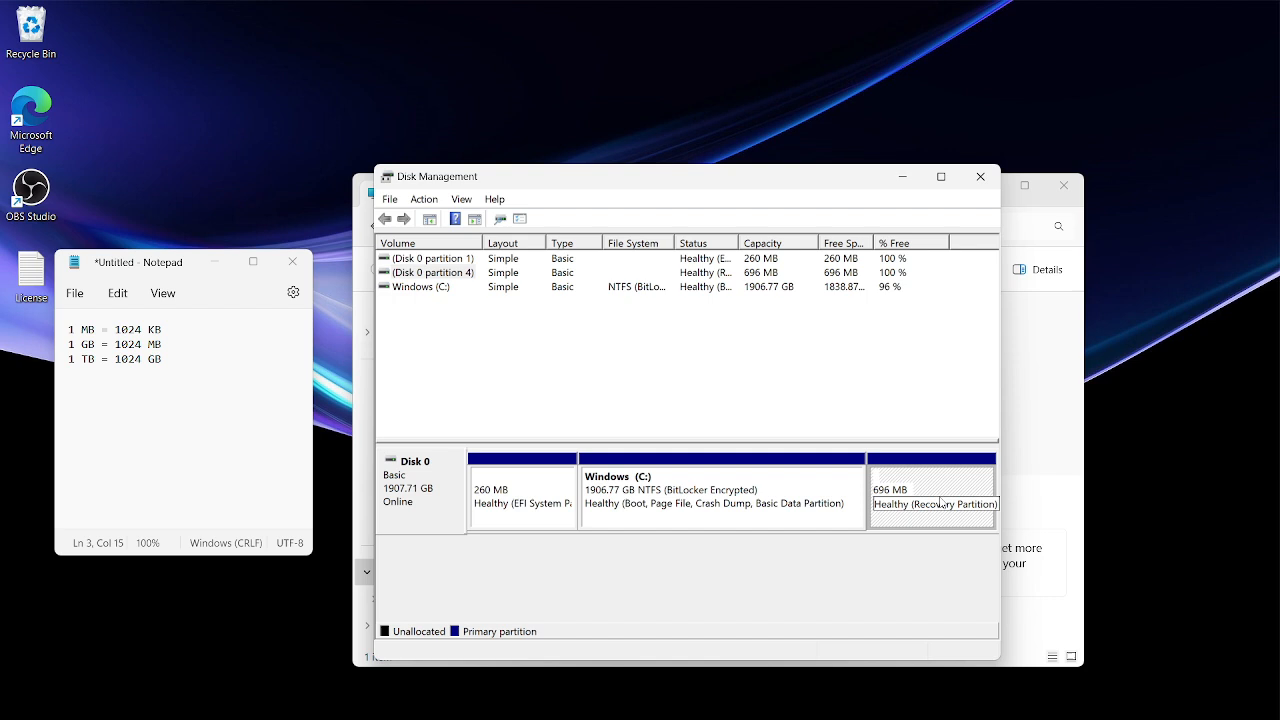
click(522, 491)
click(888, 500)
click(845, 503)
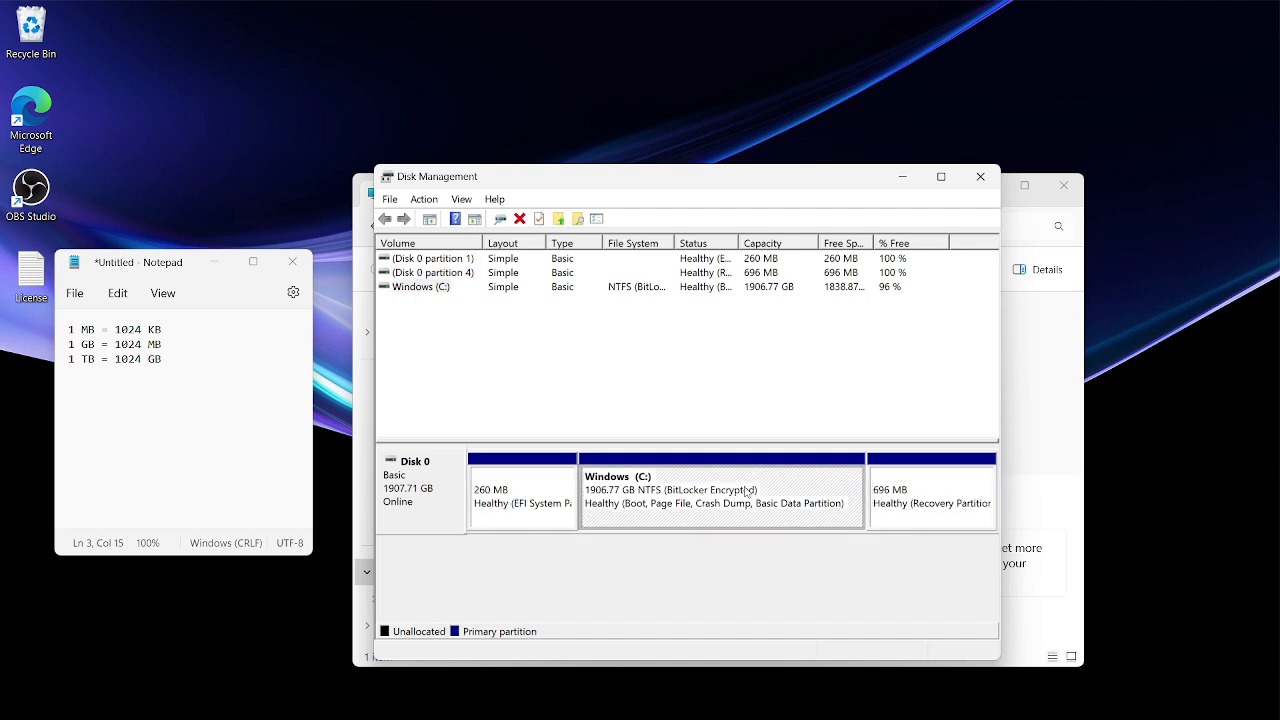
- Open the Shrink Volume settings for the Windows (C:) partition and select the amount of space to shrink
right_click(681, 506)
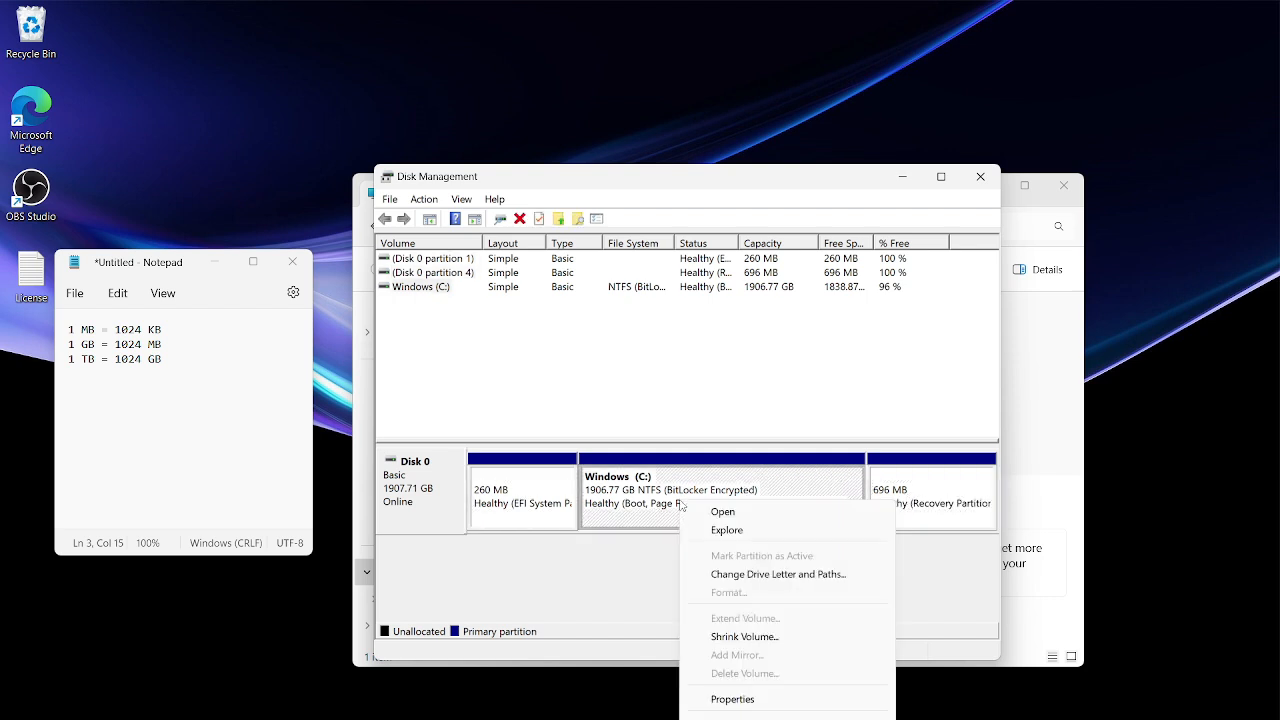
click(809, 638)
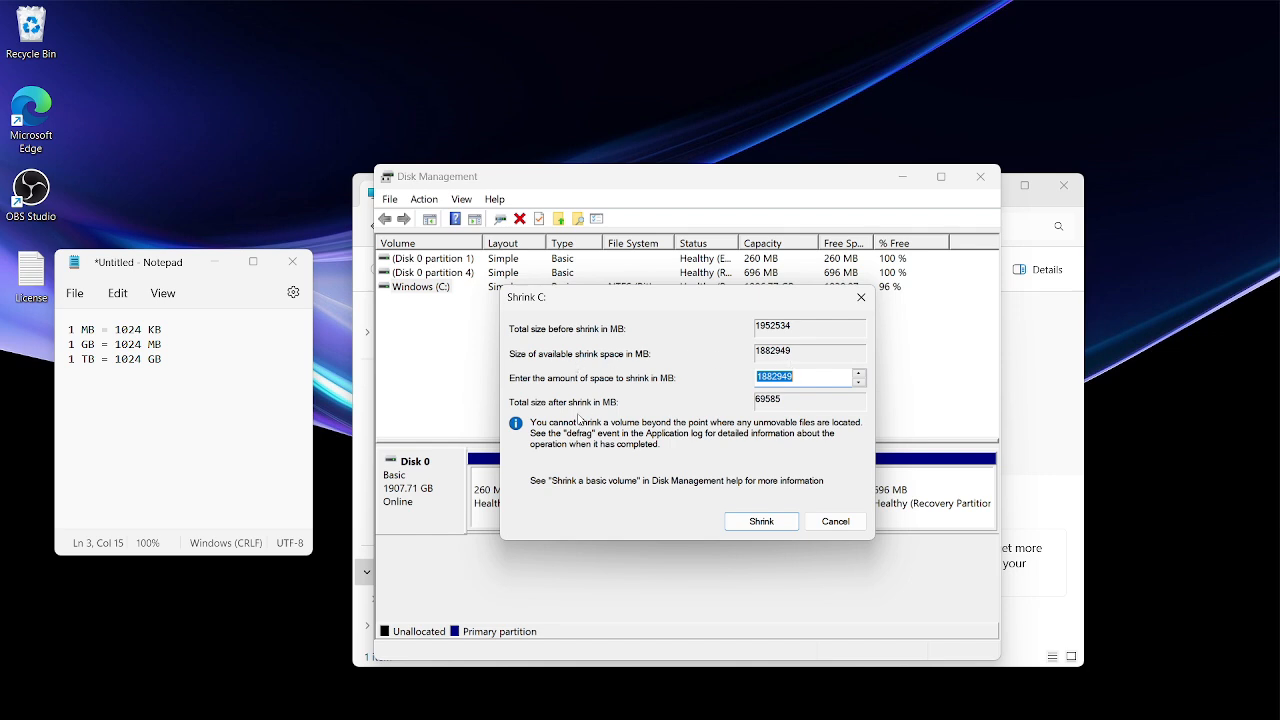
click(805, 376)
double_click(805, 376)
- Review the MB, GB and TB conversion notes in Notepad and return to the Shrink C: dialog
click(168, 341)
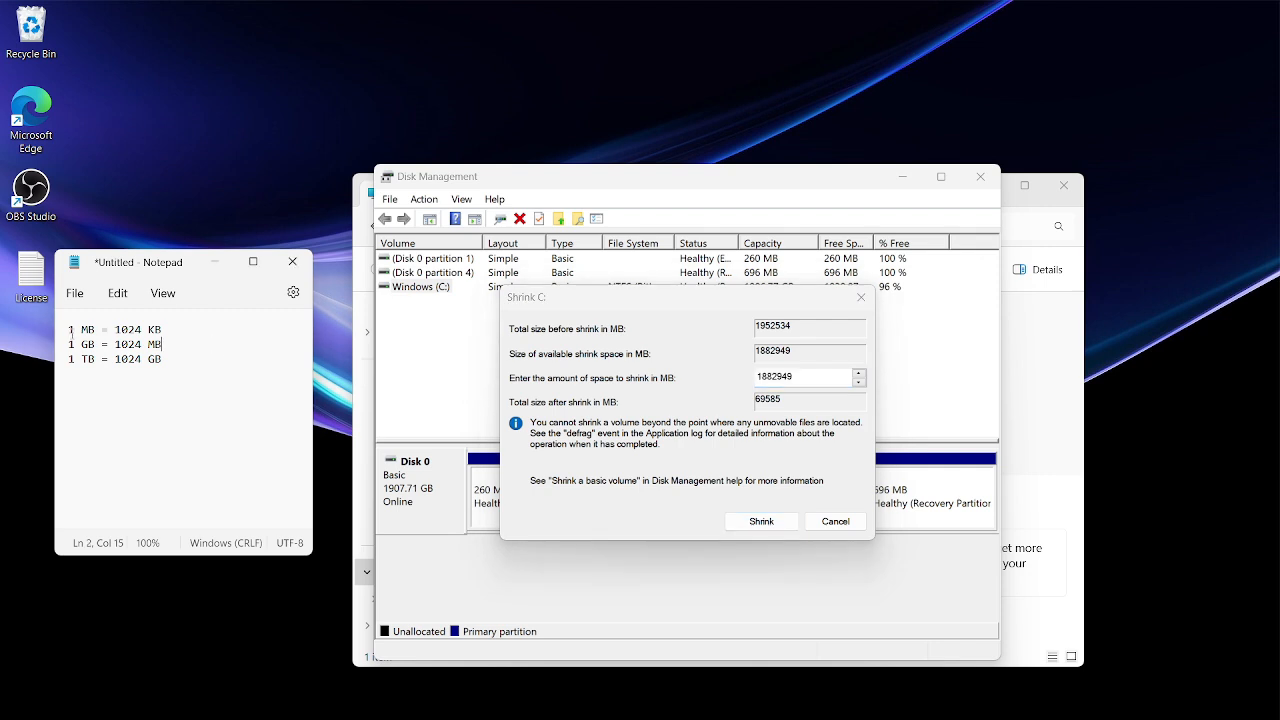
drag(70, 333, 178, 327)
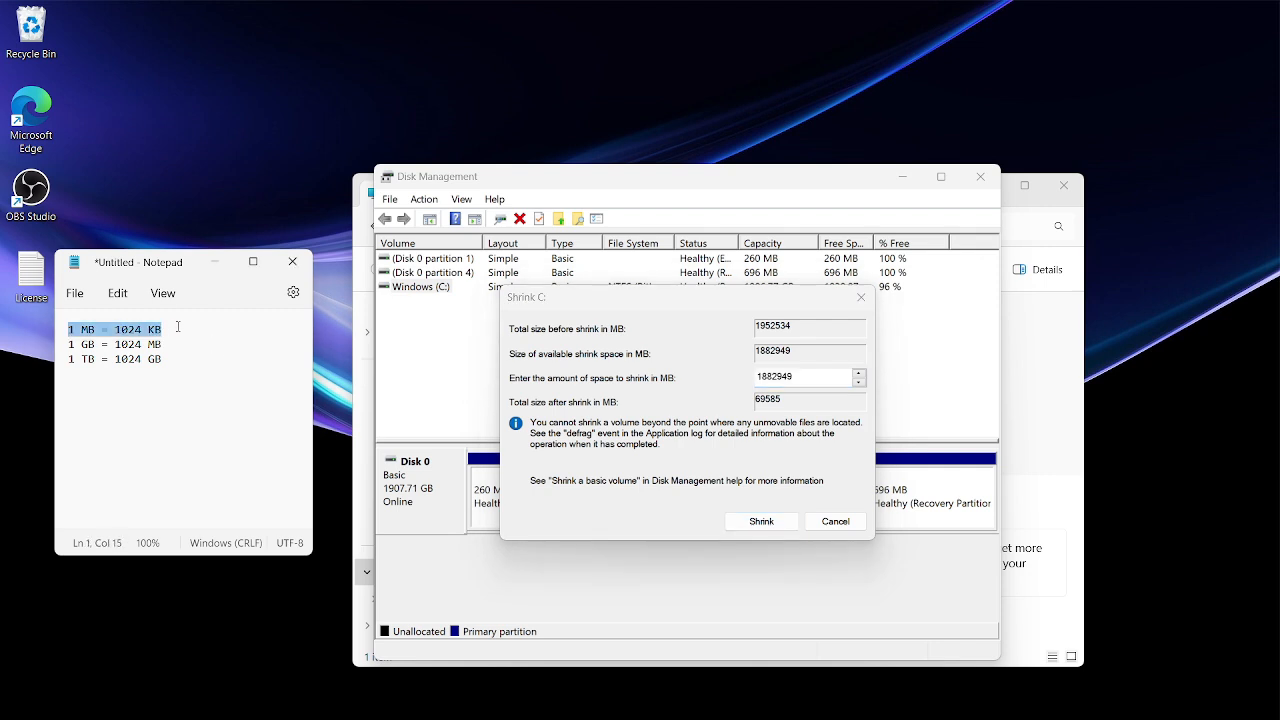
click(62, 350)
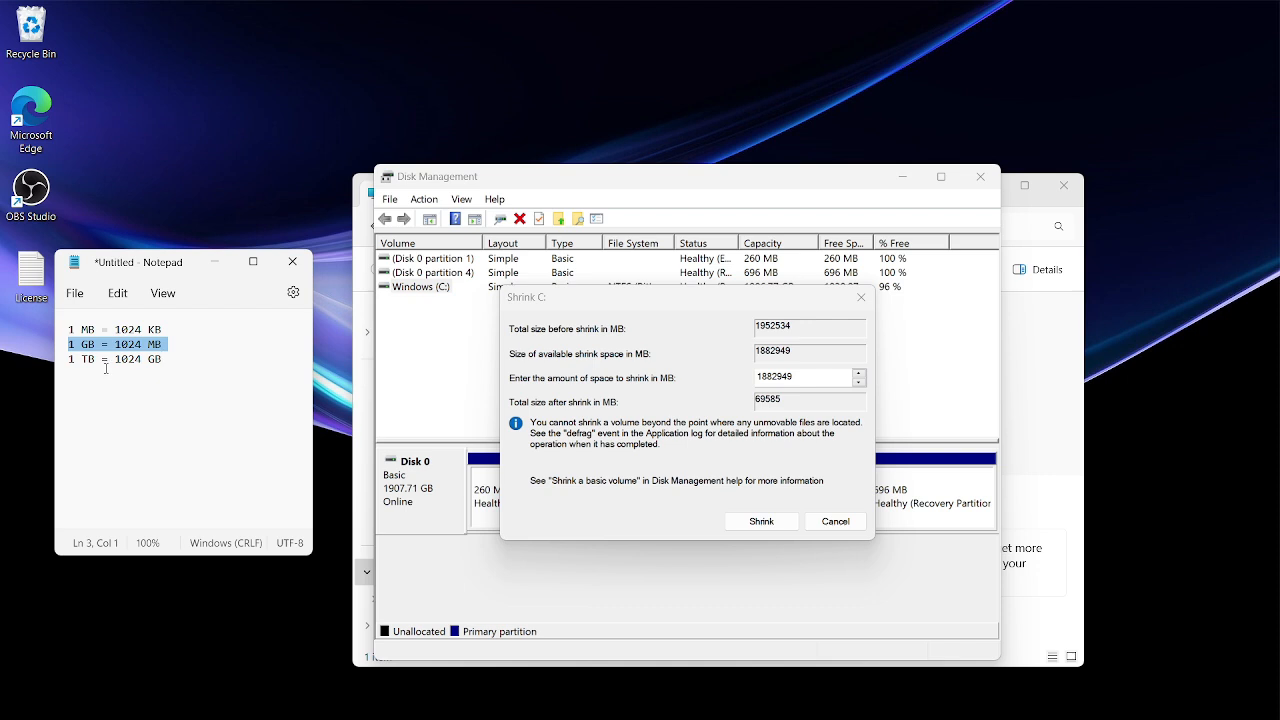
drag(97, 361, 70, 367)
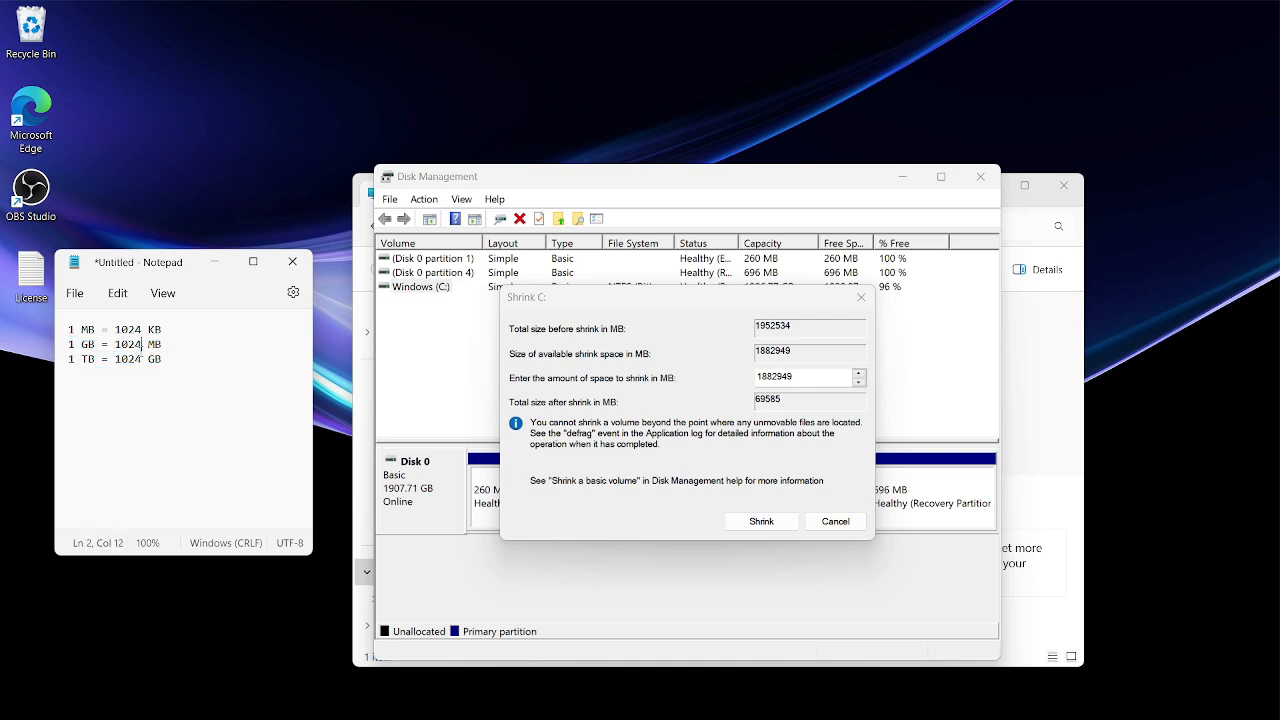
double_click(155, 359)
click(675, 510)
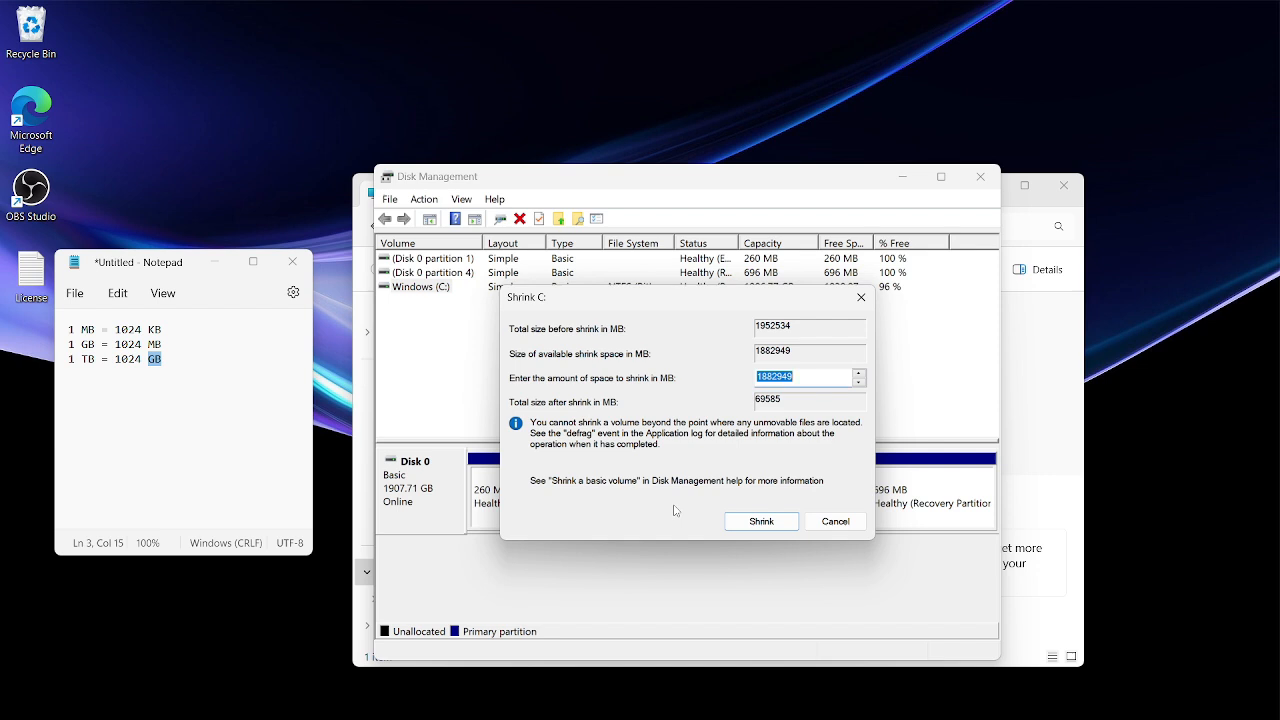
- Switch to Calculator and multiply 250 by 1024 to convert 250 GB to megabytes
click(858, 718)
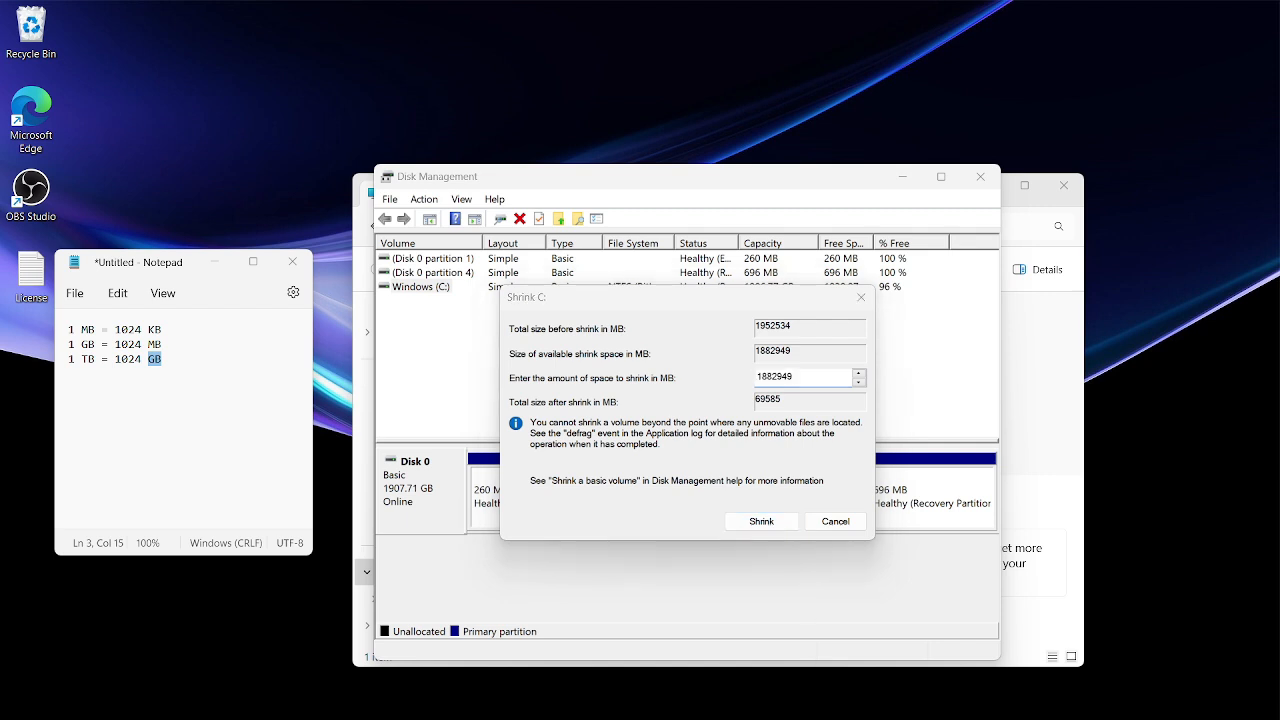
drag(1068, 220, 1005, 236)
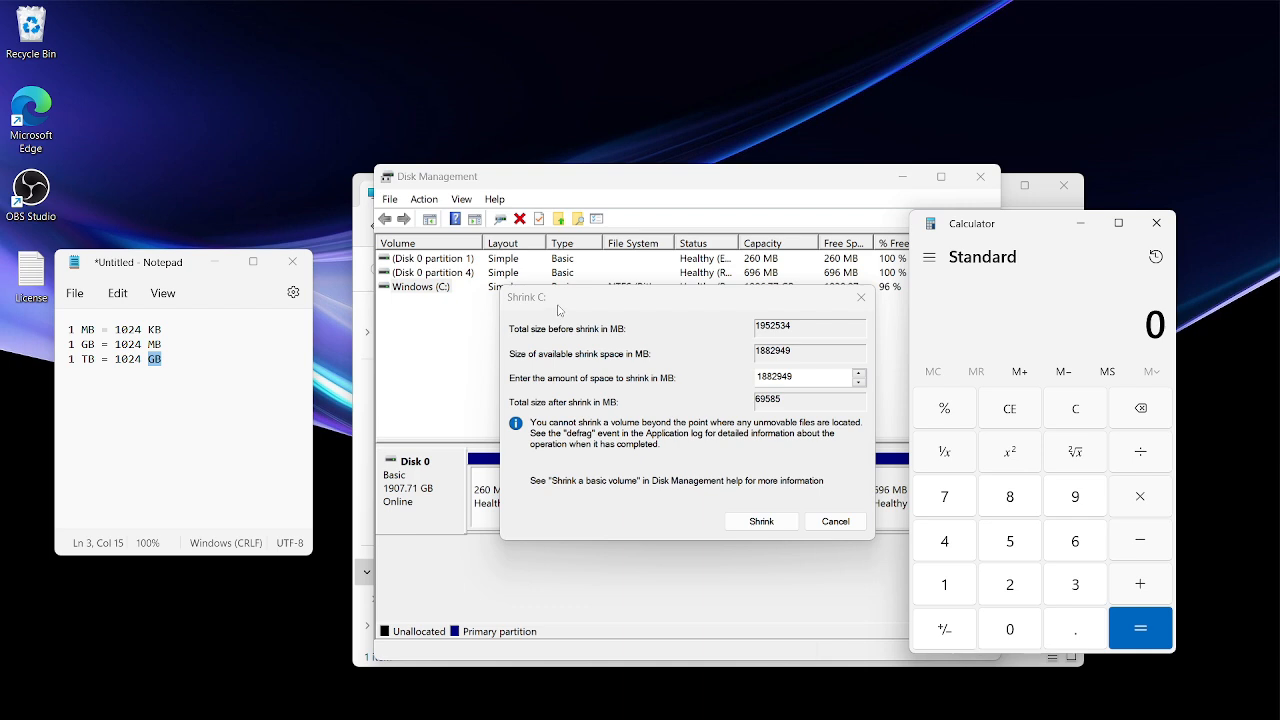
text(250)
click(803, 395)
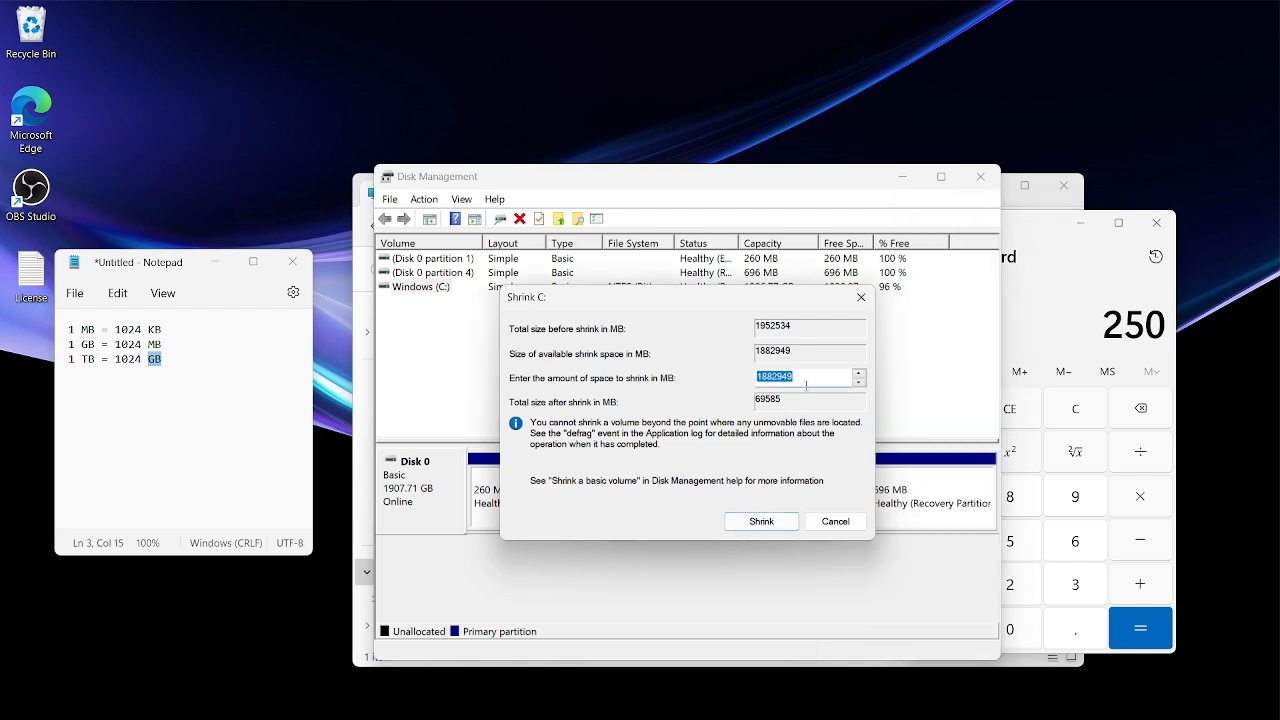
click(1091, 331)
key(asterisk)
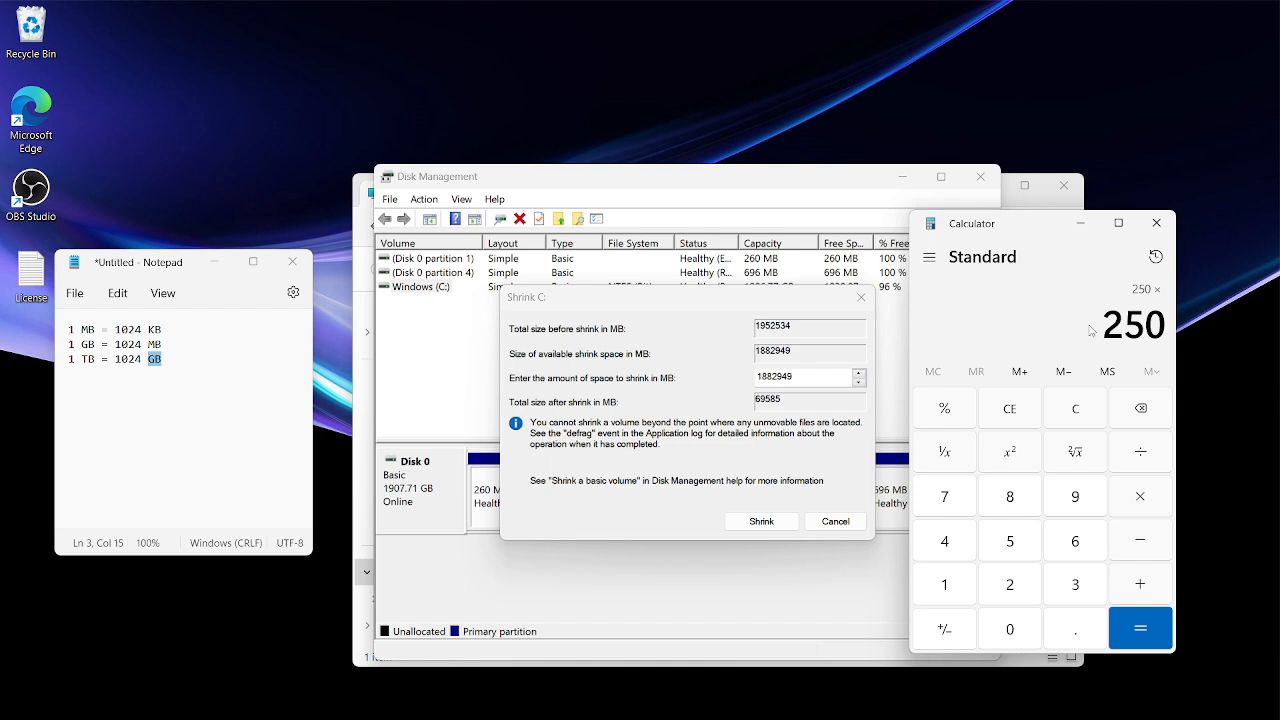
text(104)
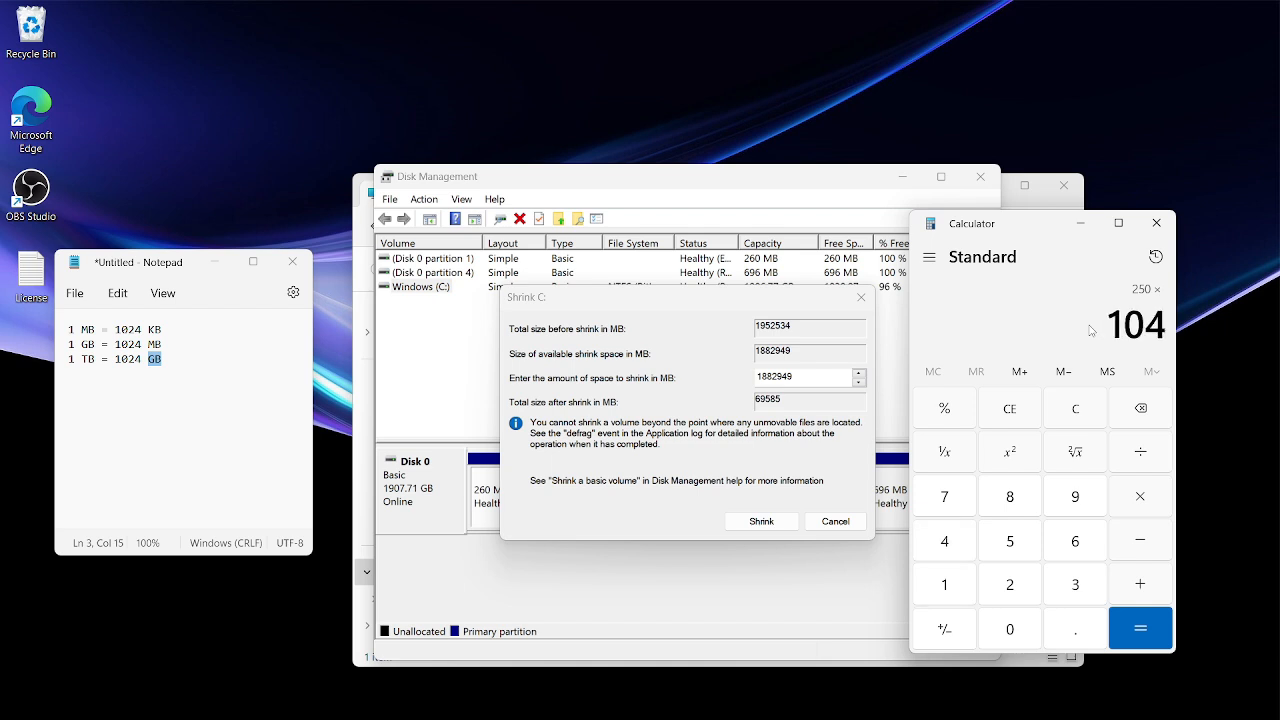
key(BackSpace)
text(24)
key(Return)
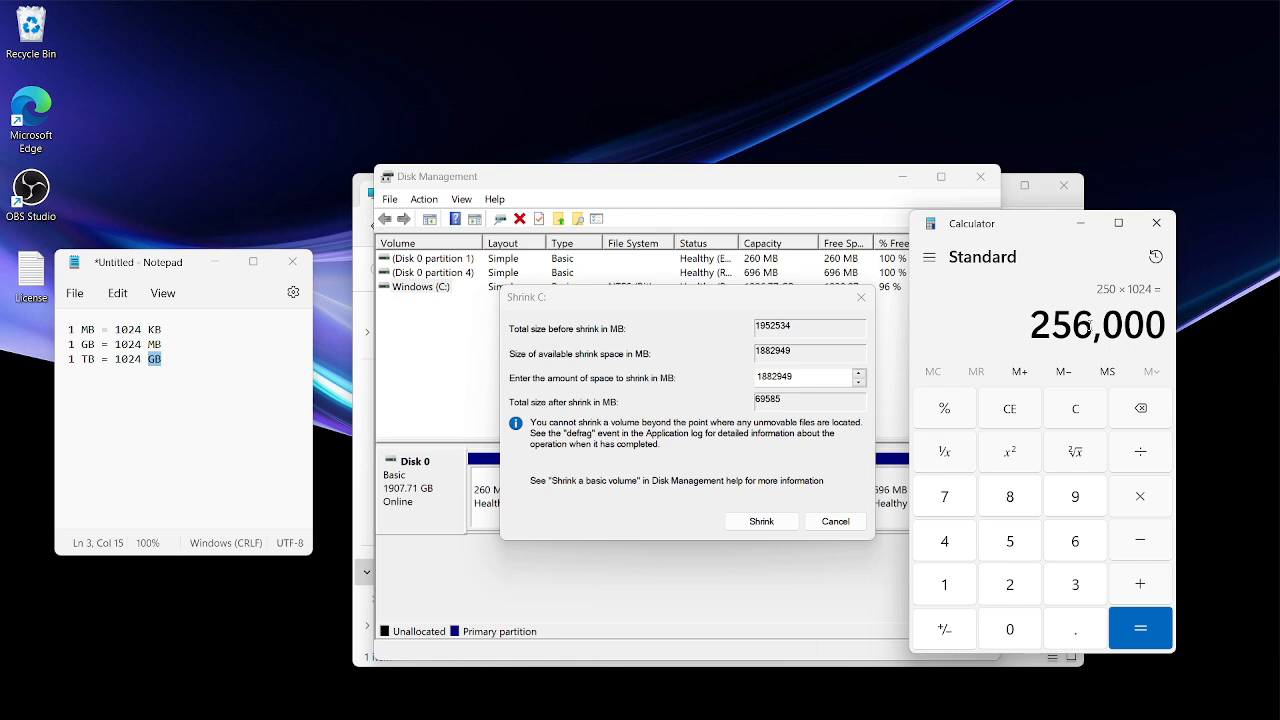
- Clear the calculation and subtract 256000 from the total size before shrink, 1952534
key(Escape)
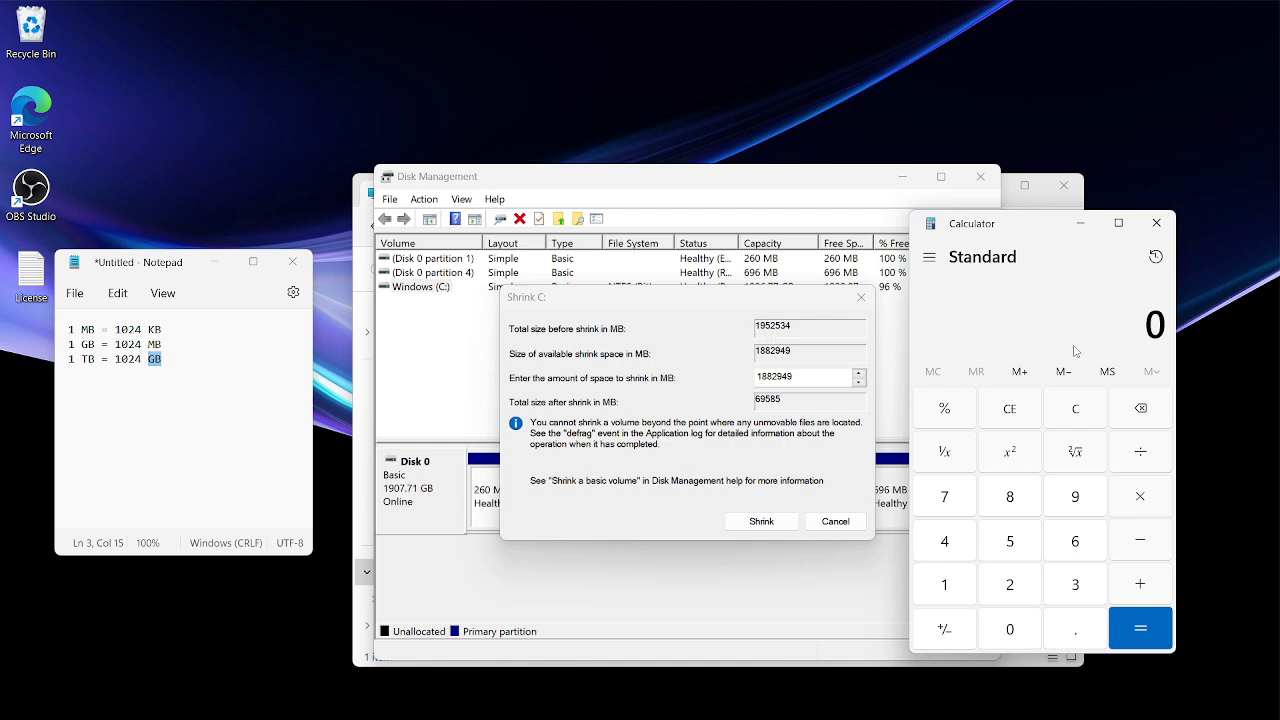
text(195)
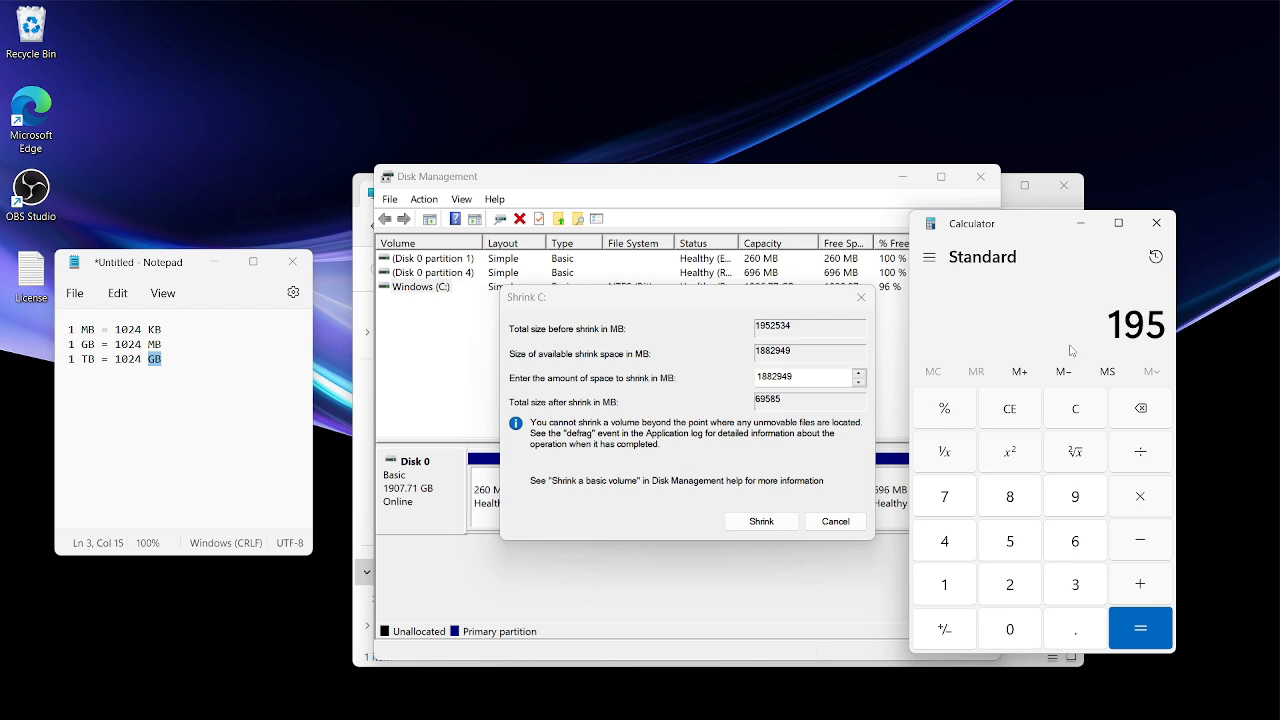
text(2532)
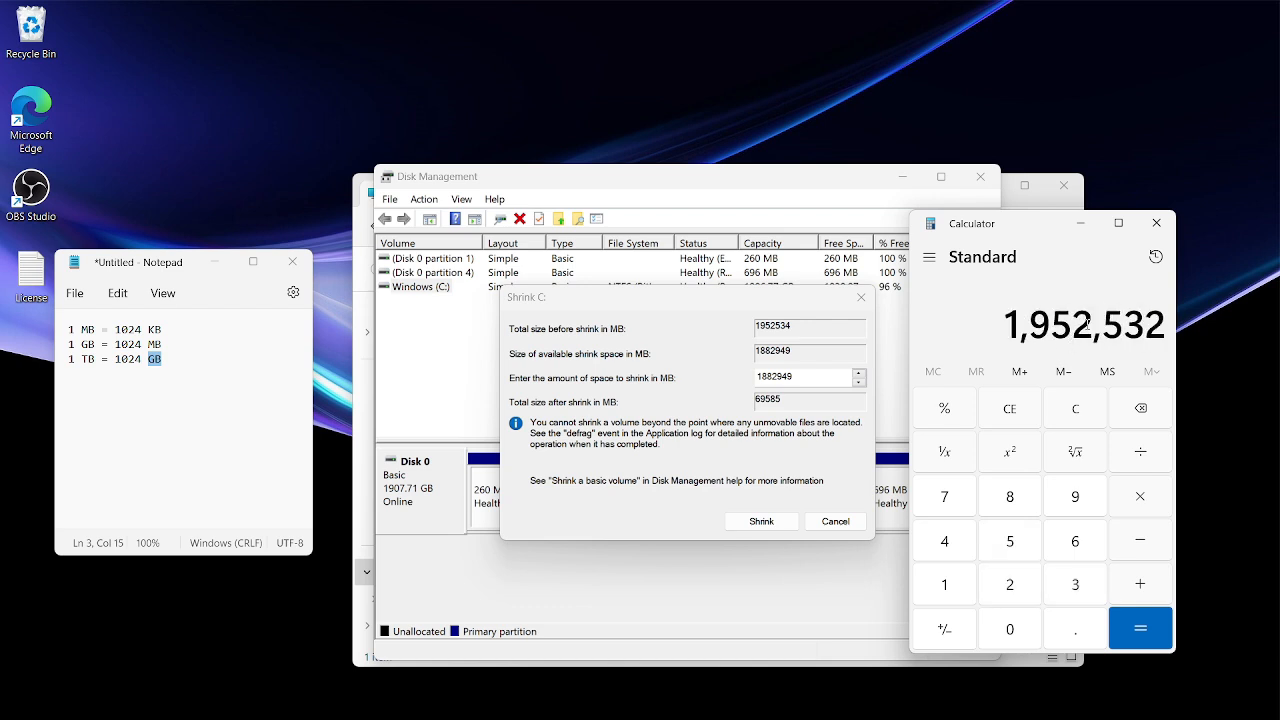
key(BackSpace)
text(4)
key(minus)
text(2560000)
key(Return)
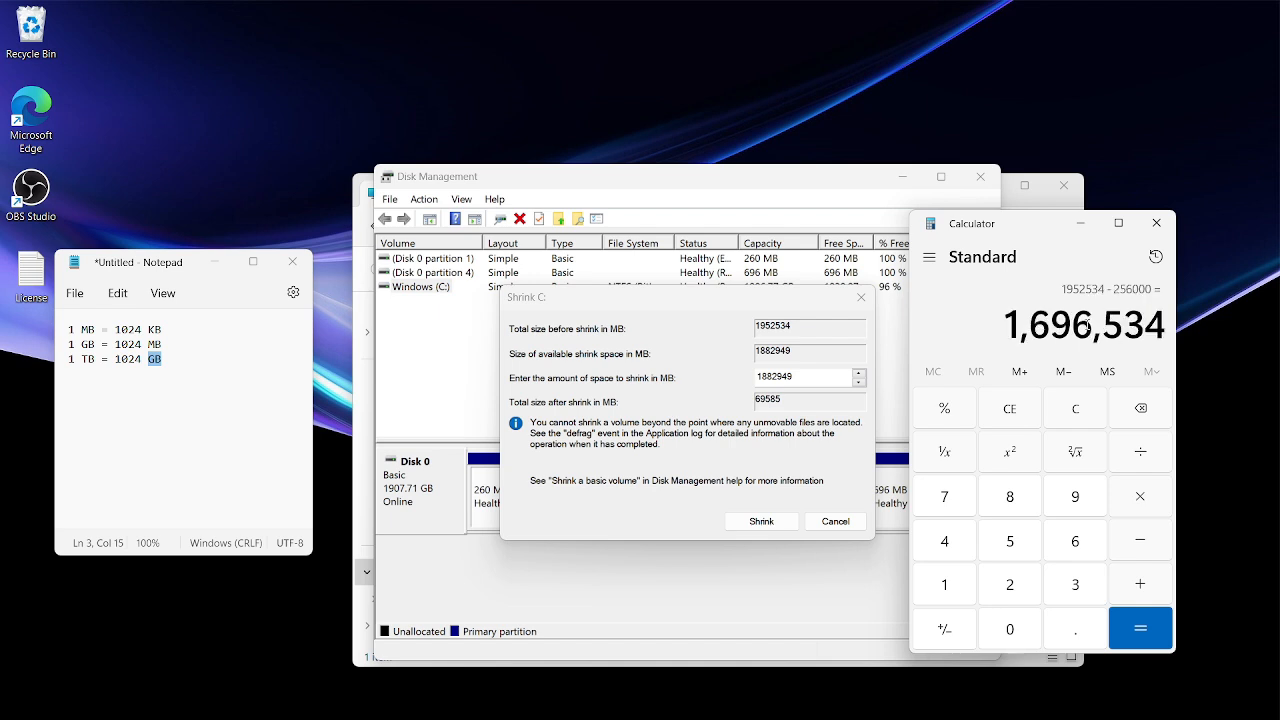
- Set the amount of space to shrink to 1696534 MB and shrink the Windows (C:) volume
click(838, 376)
text(16)
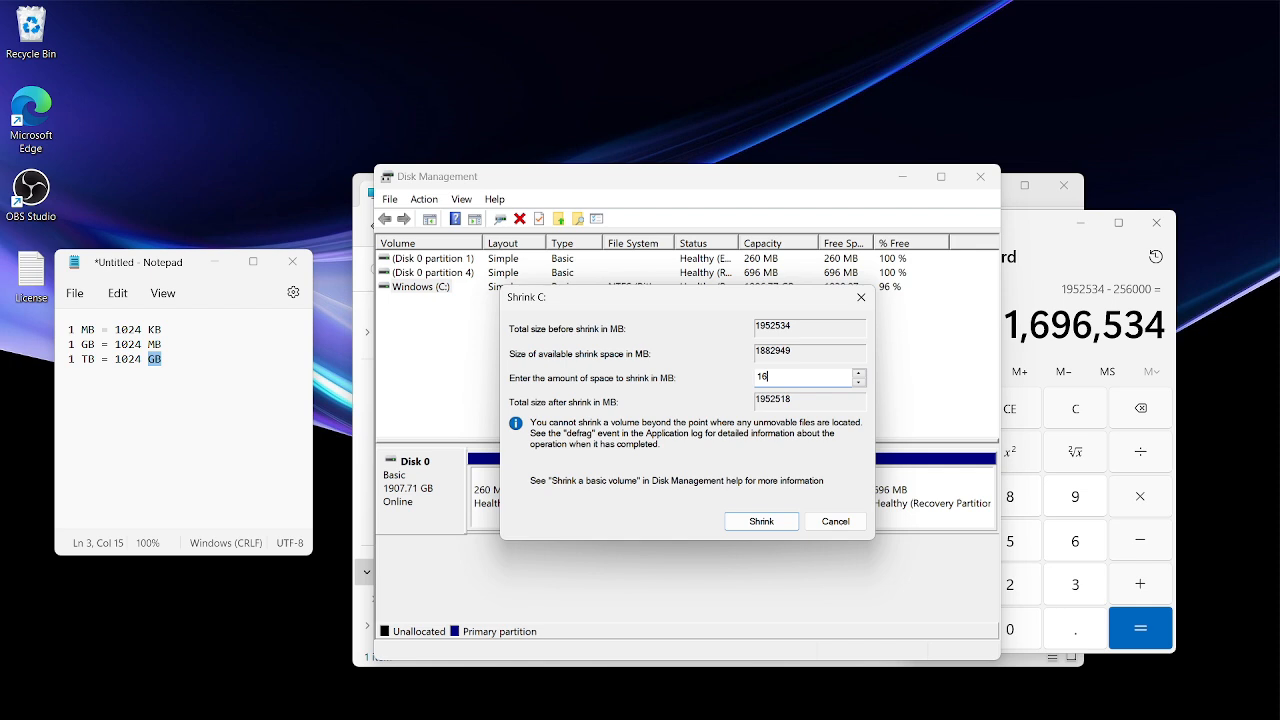
text(96534)
double_click(796, 374)
click(774, 530)
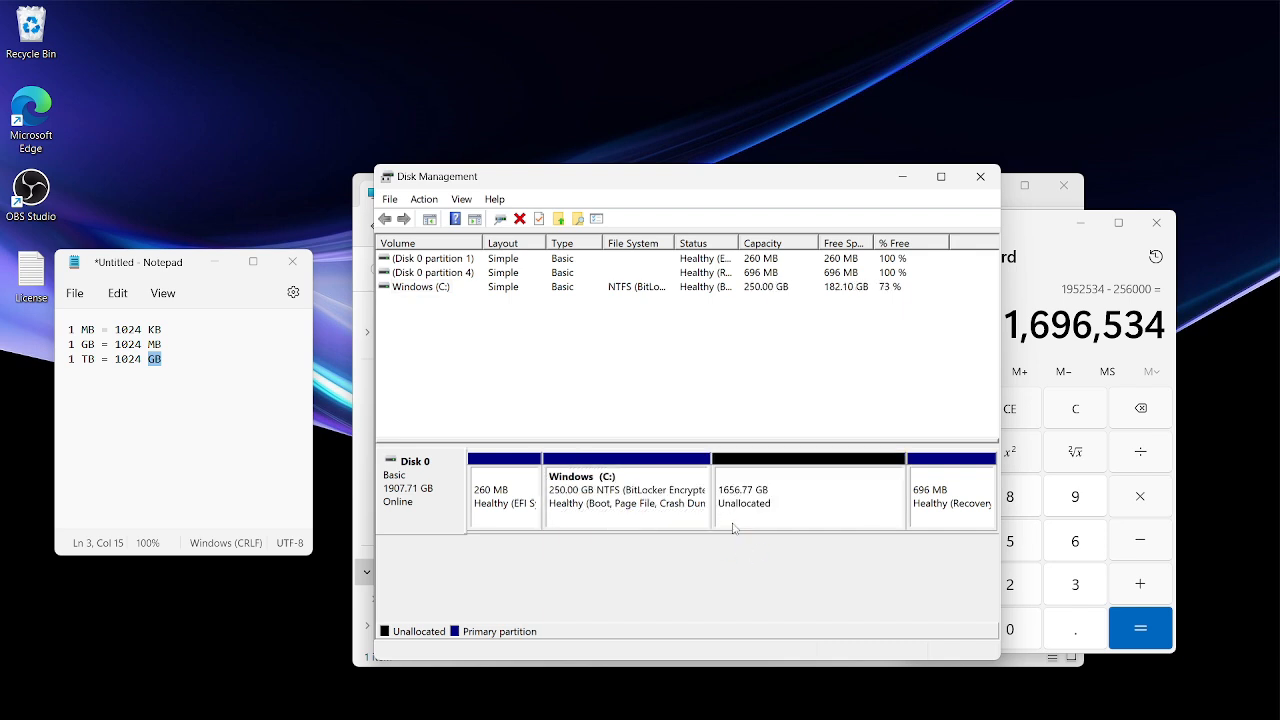
- Check the Windows (C:) size and unallocated space, compare with the drive's size under This PC in File Explorer, and return to Disk Management
click(599, 519)
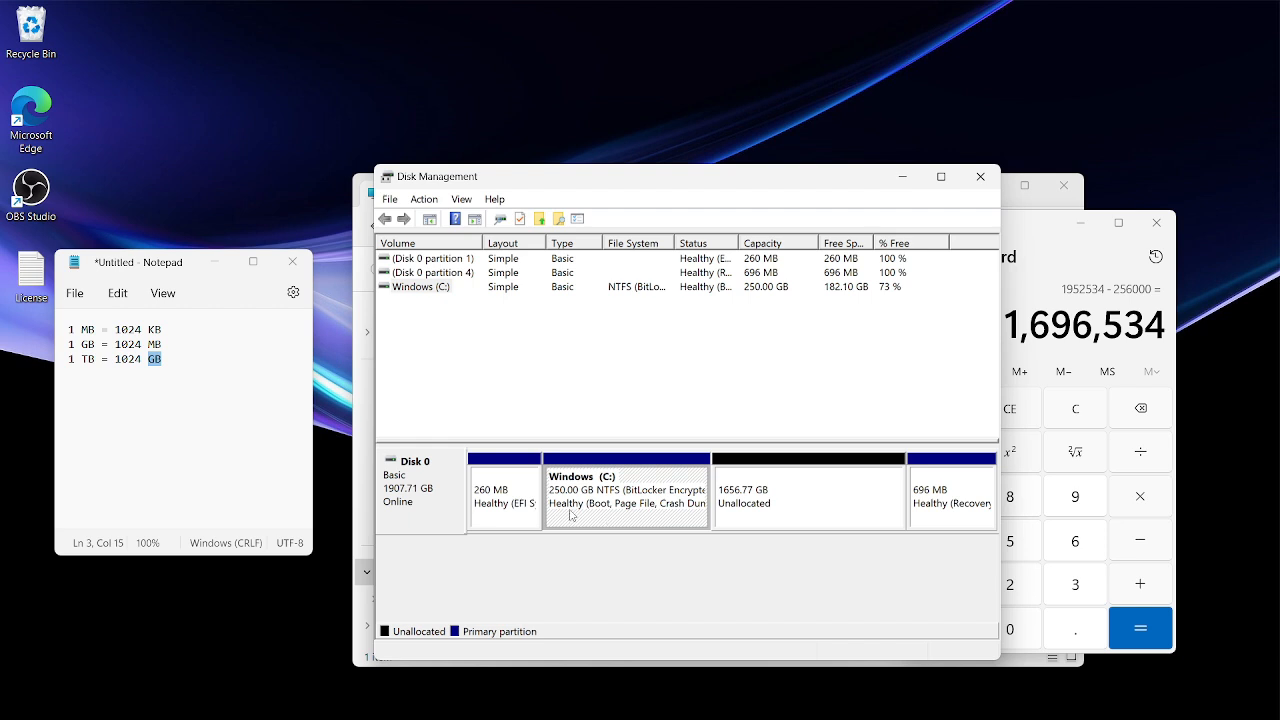
click(763, 516)
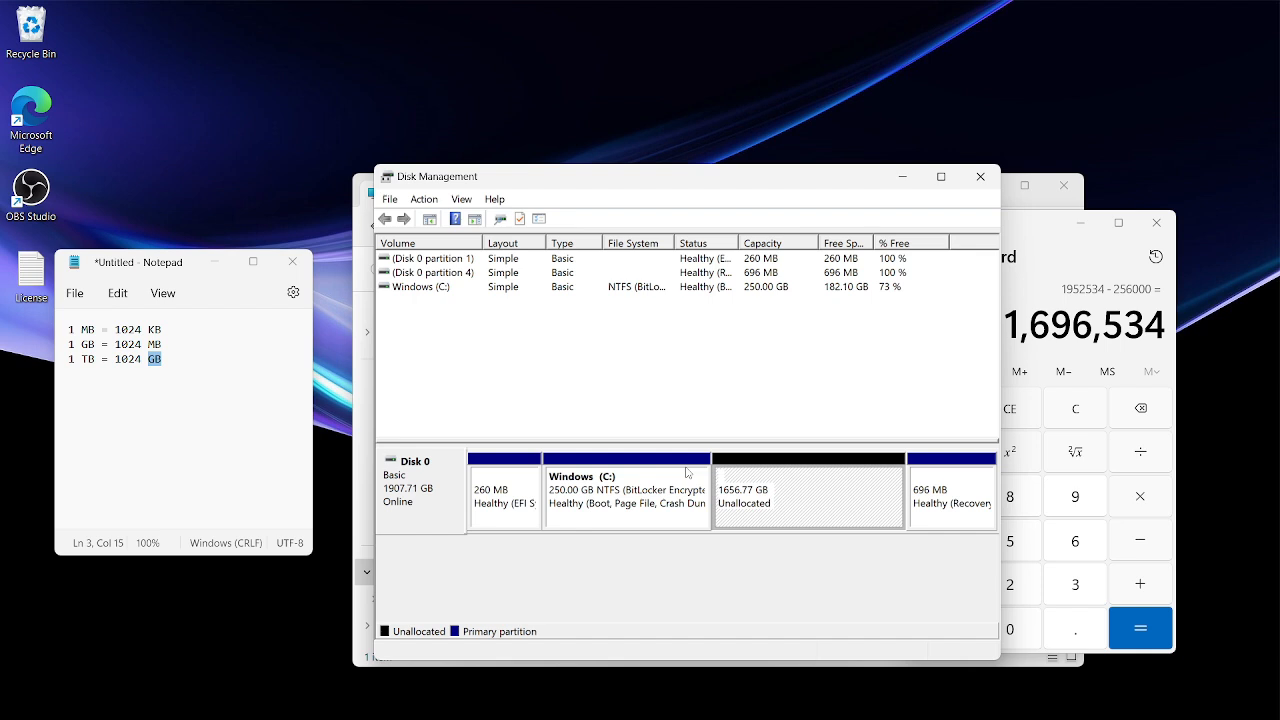
click(536, 717)
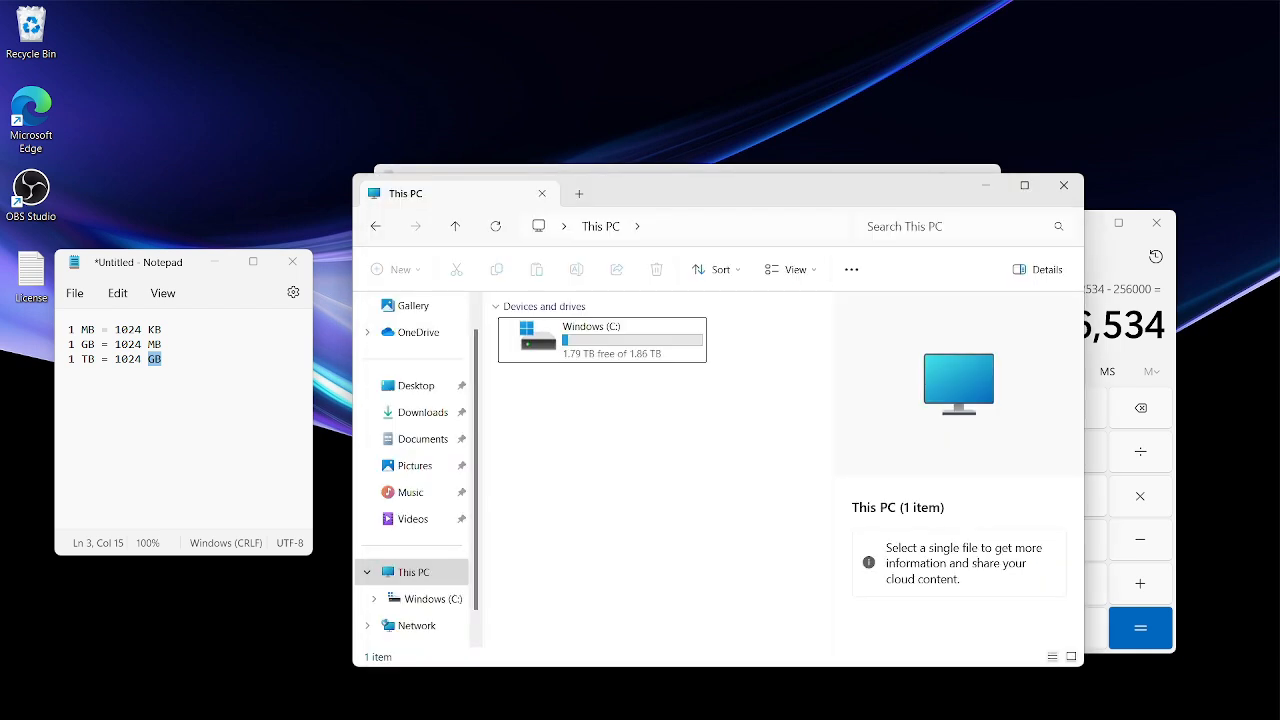
click(436, 599)
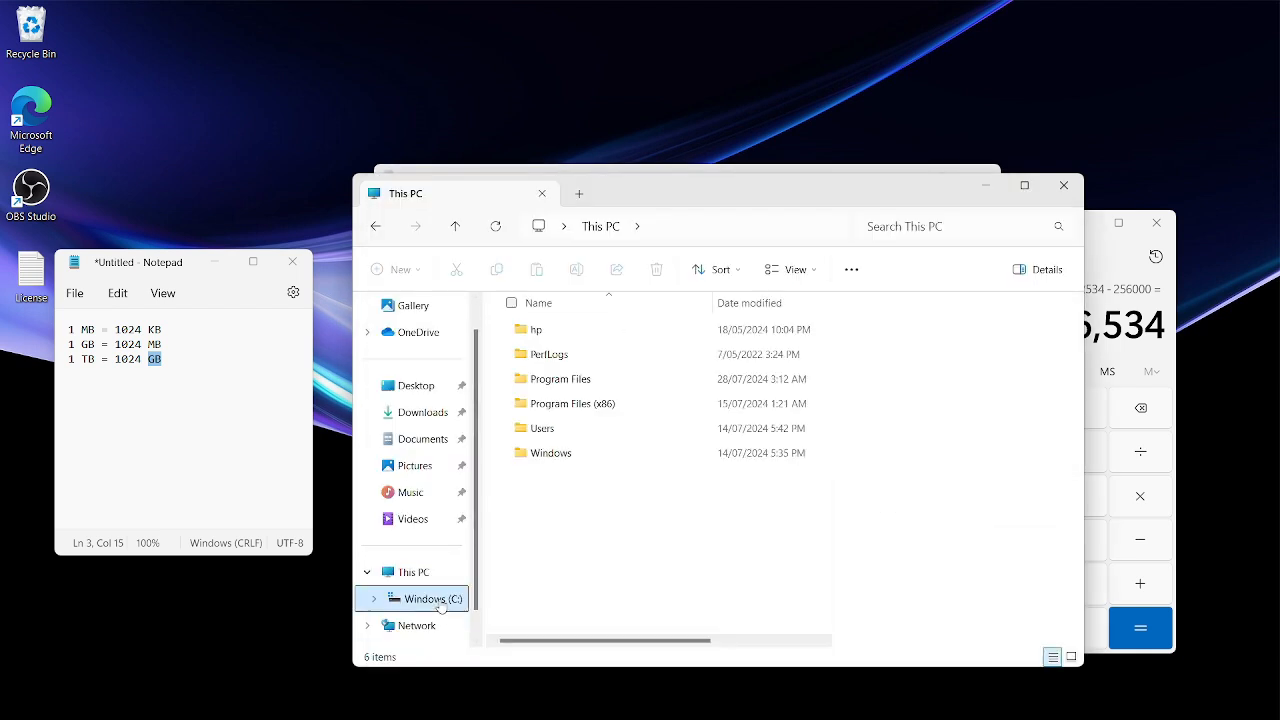
click(424, 570)
click(650, 540)
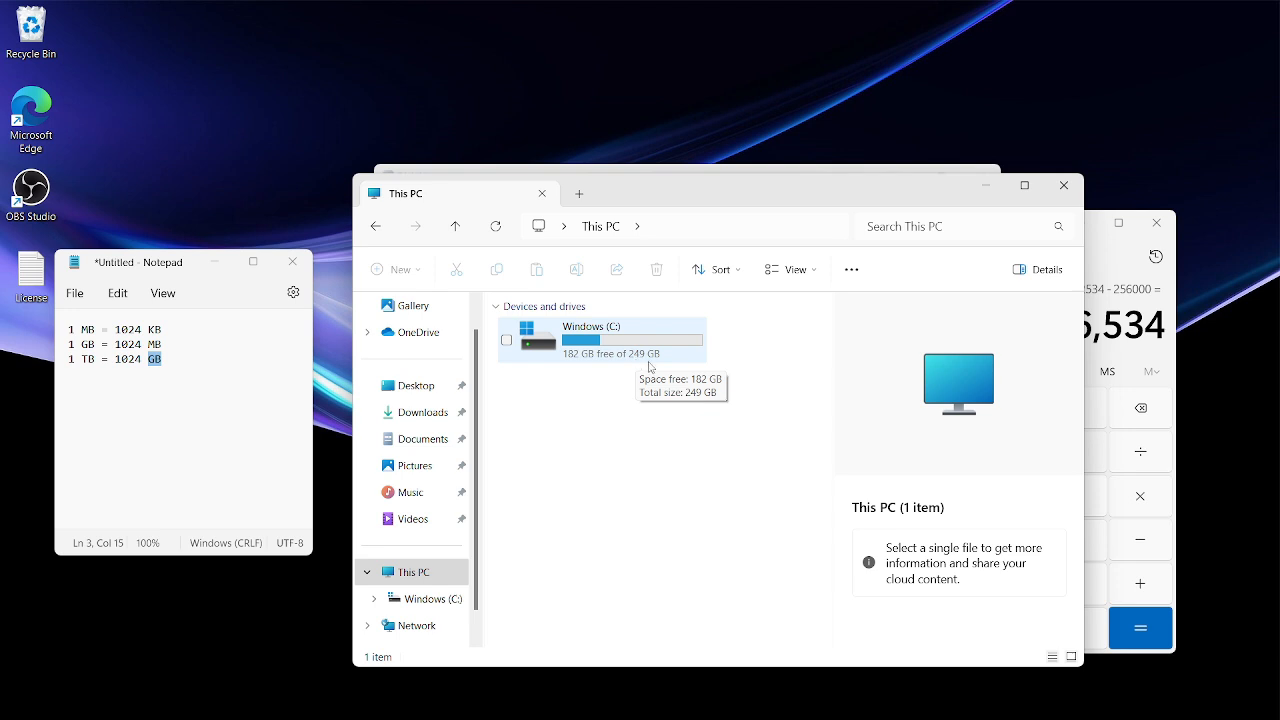
click(988, 188)
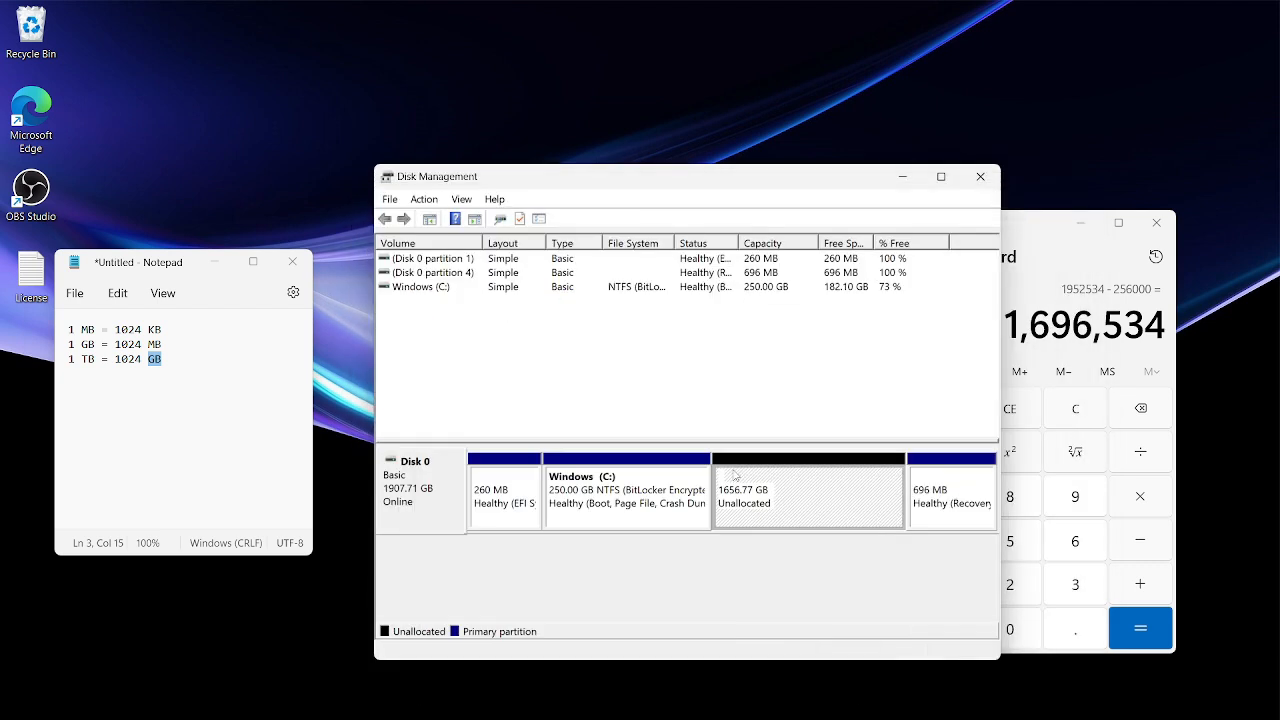
- Extend the Windows (C:) volume by 1 MB, taken from the unallocated space on Disk 0
click(631, 525)
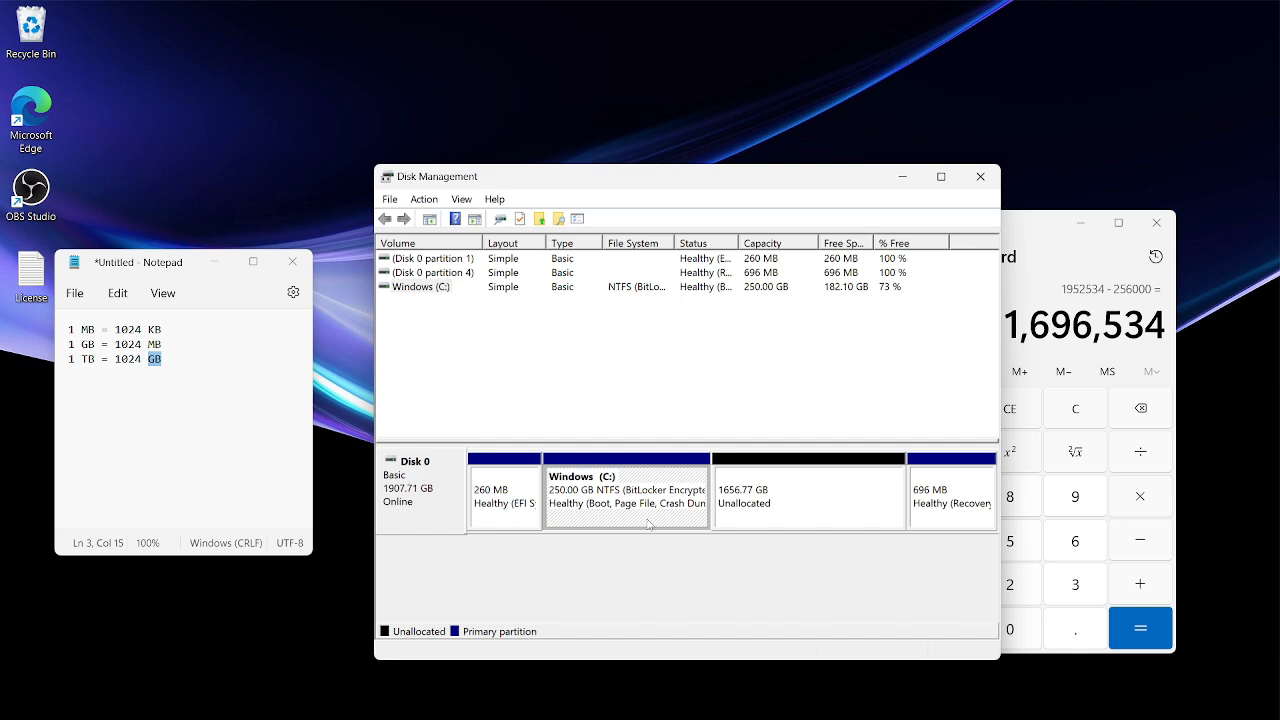
right_click(650, 511)
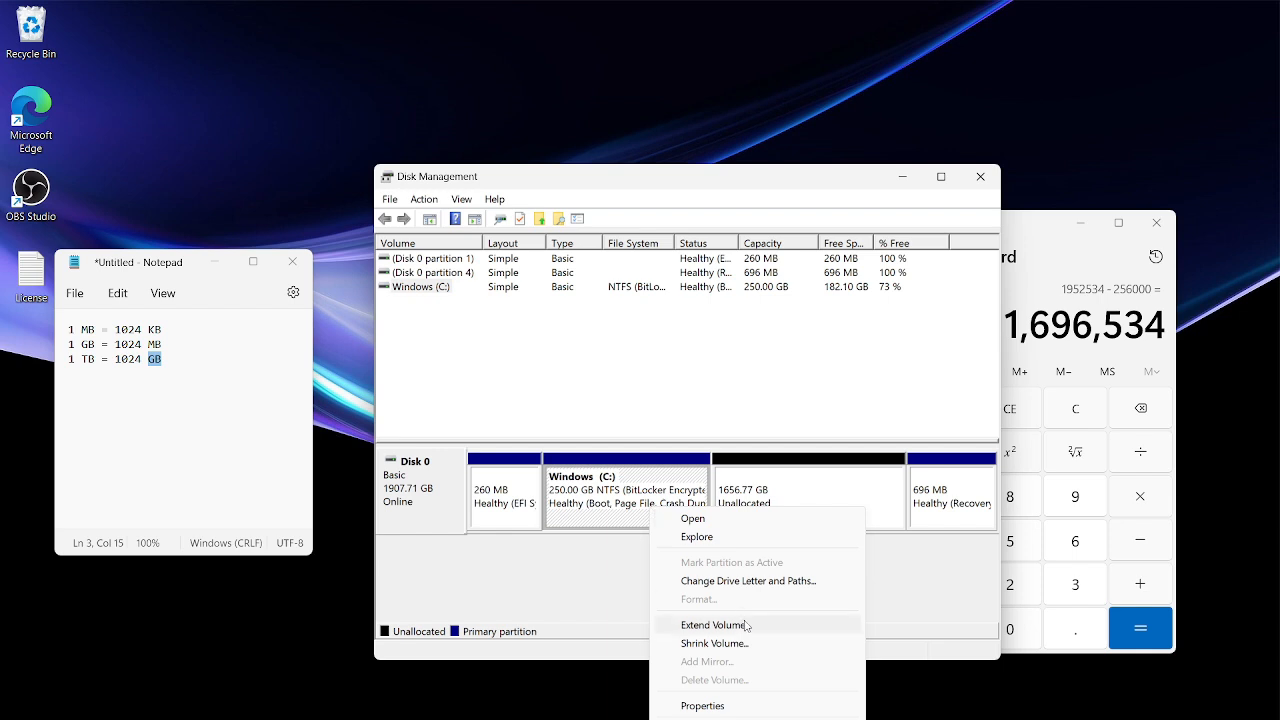
click(630, 508)
right_click(612, 524)
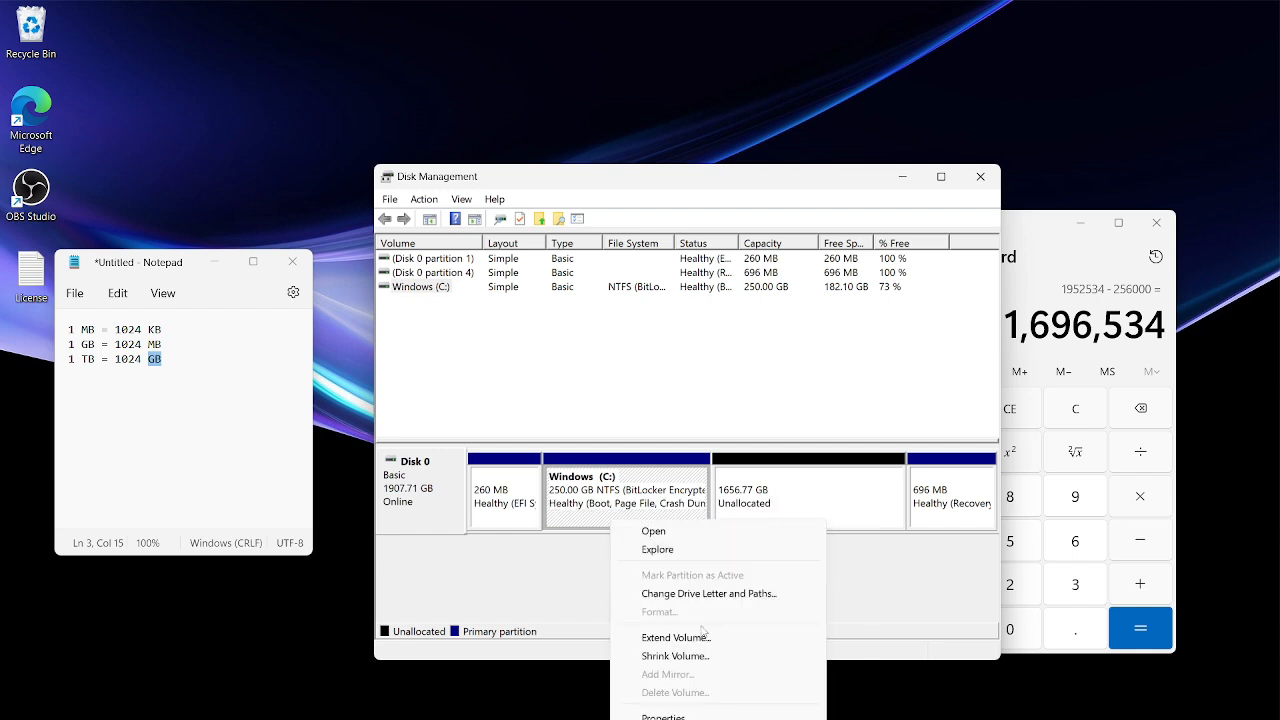
click(660, 635)
click(712, 569)
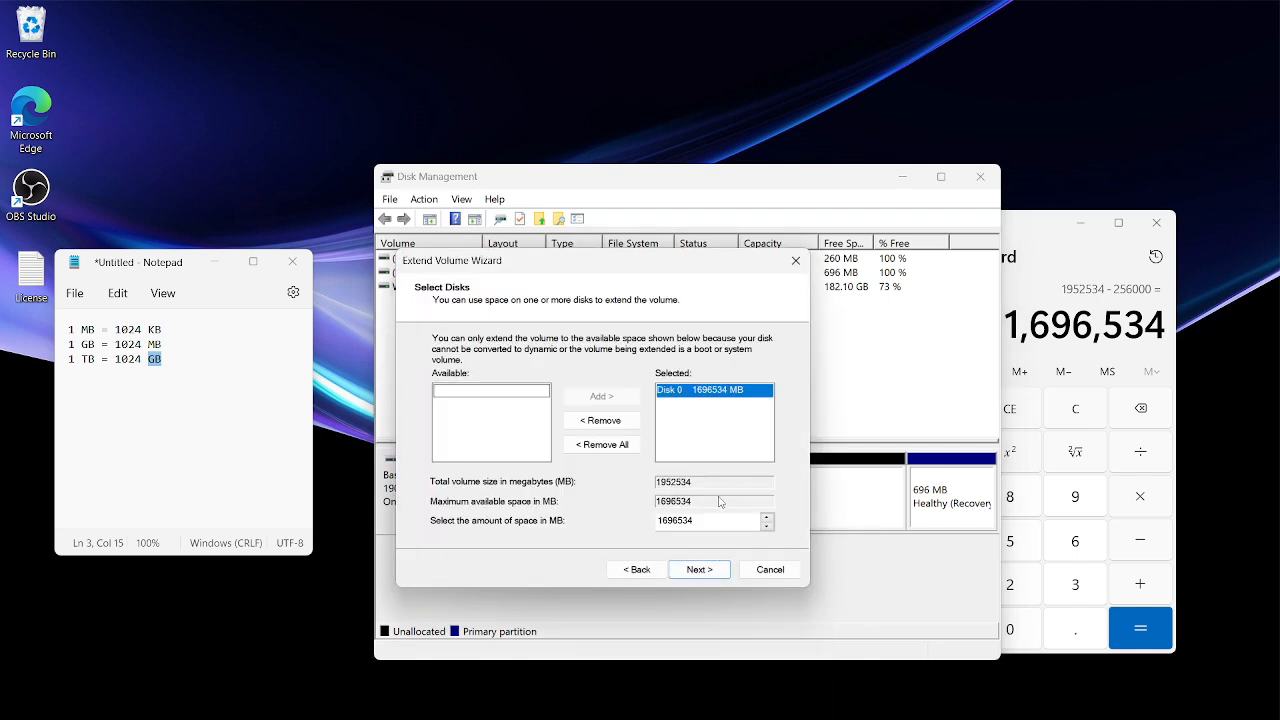
double_click(707, 522)
text(1)
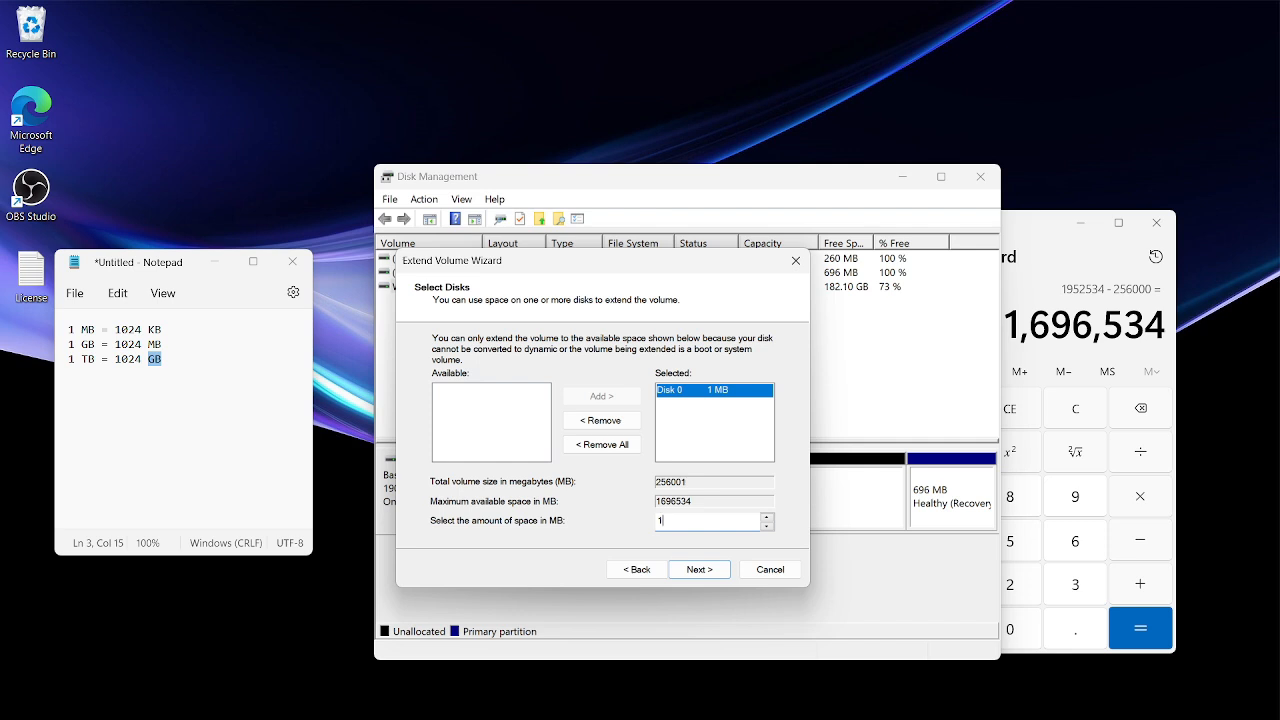
click(700, 569)
click(700, 568)
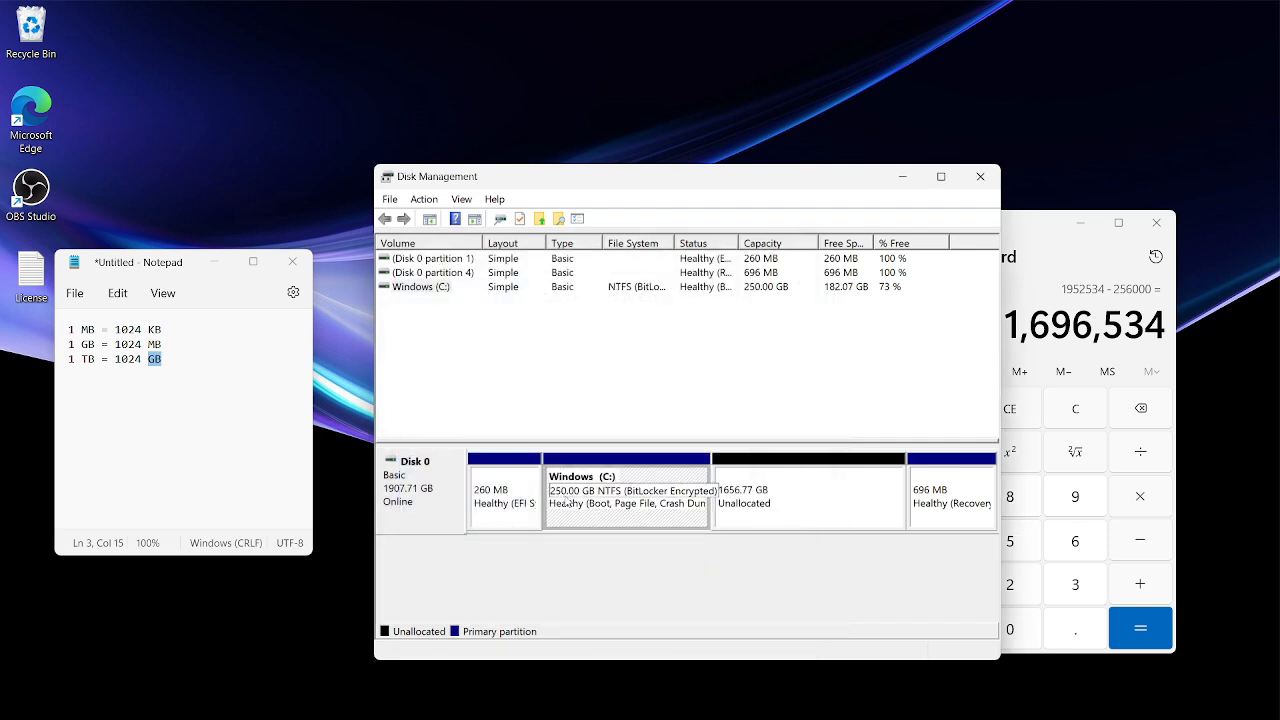
- Switch to File Explorer, check the total size of Windows (C:) under This PC, and return to Disk Management
key(super+e)
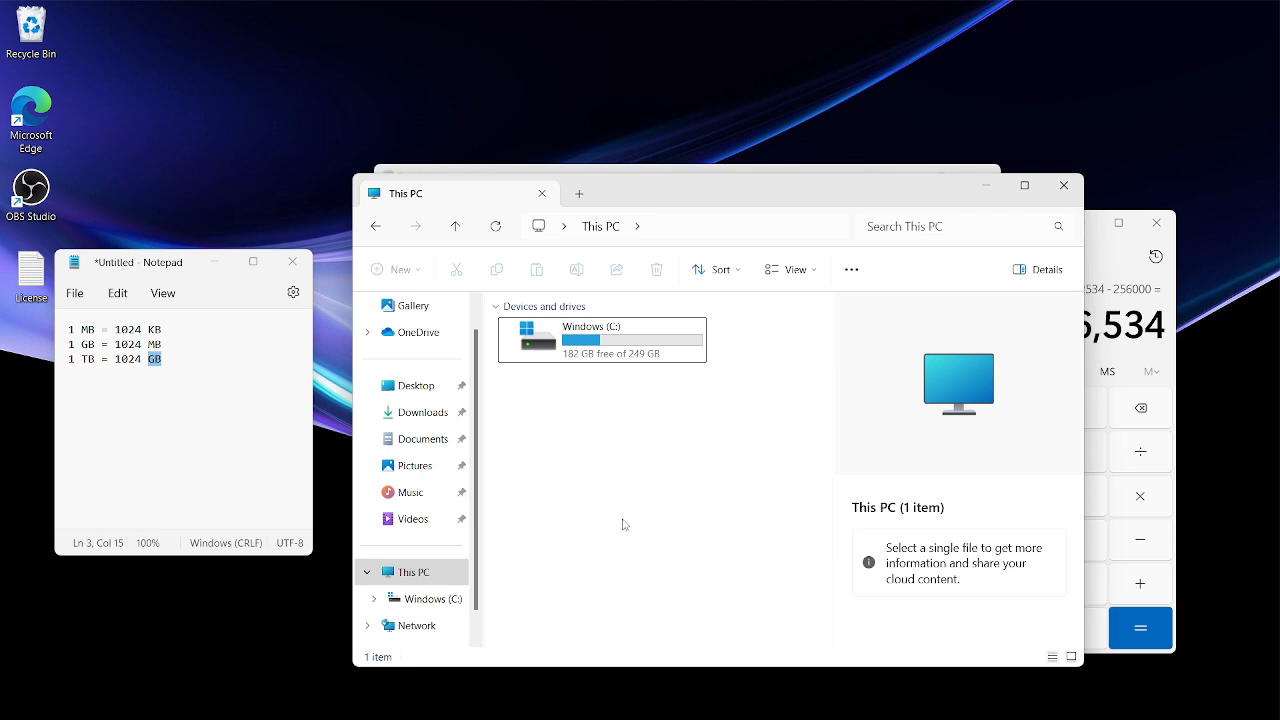
click(447, 597)
click(447, 577)
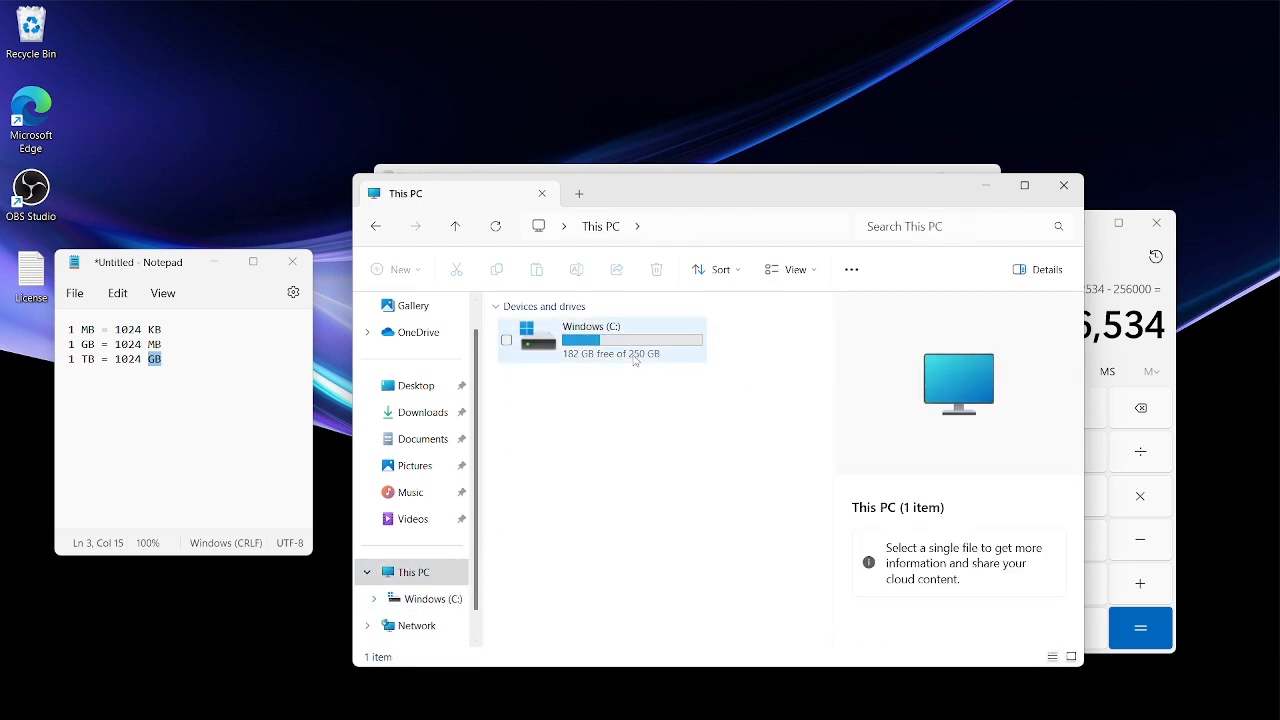
mouse_move(640, 360)
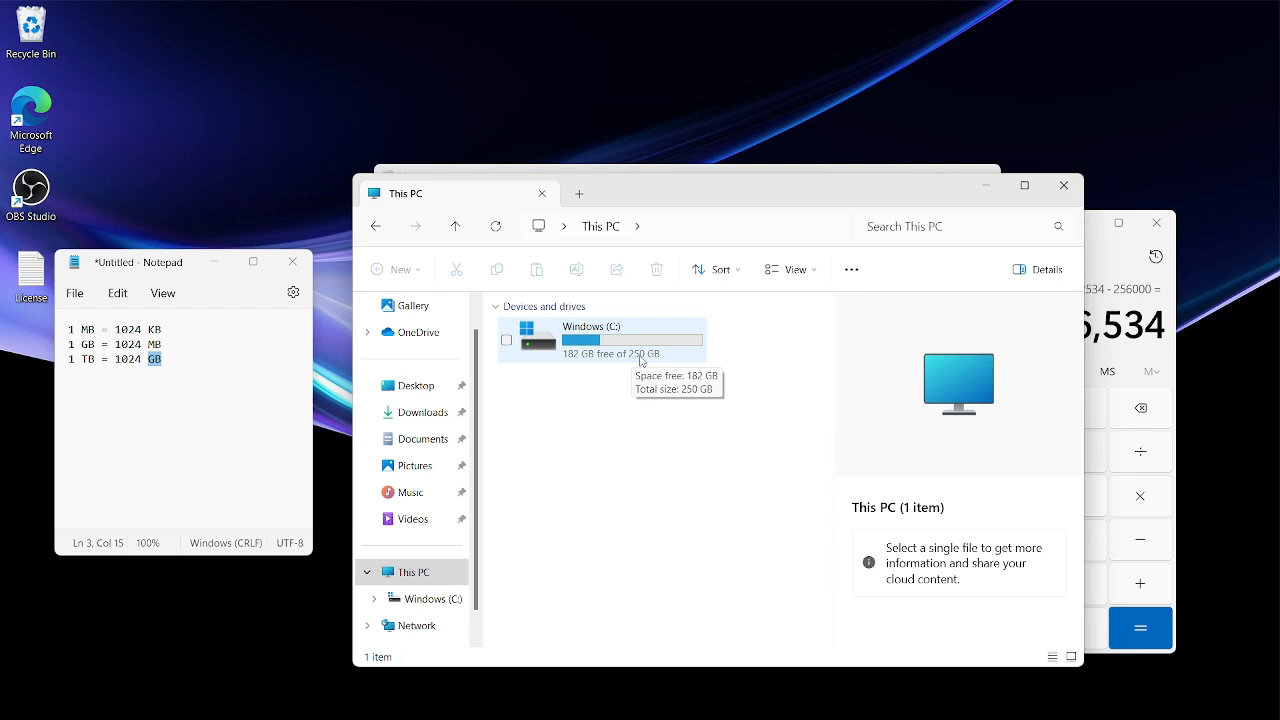
click(987, 187)
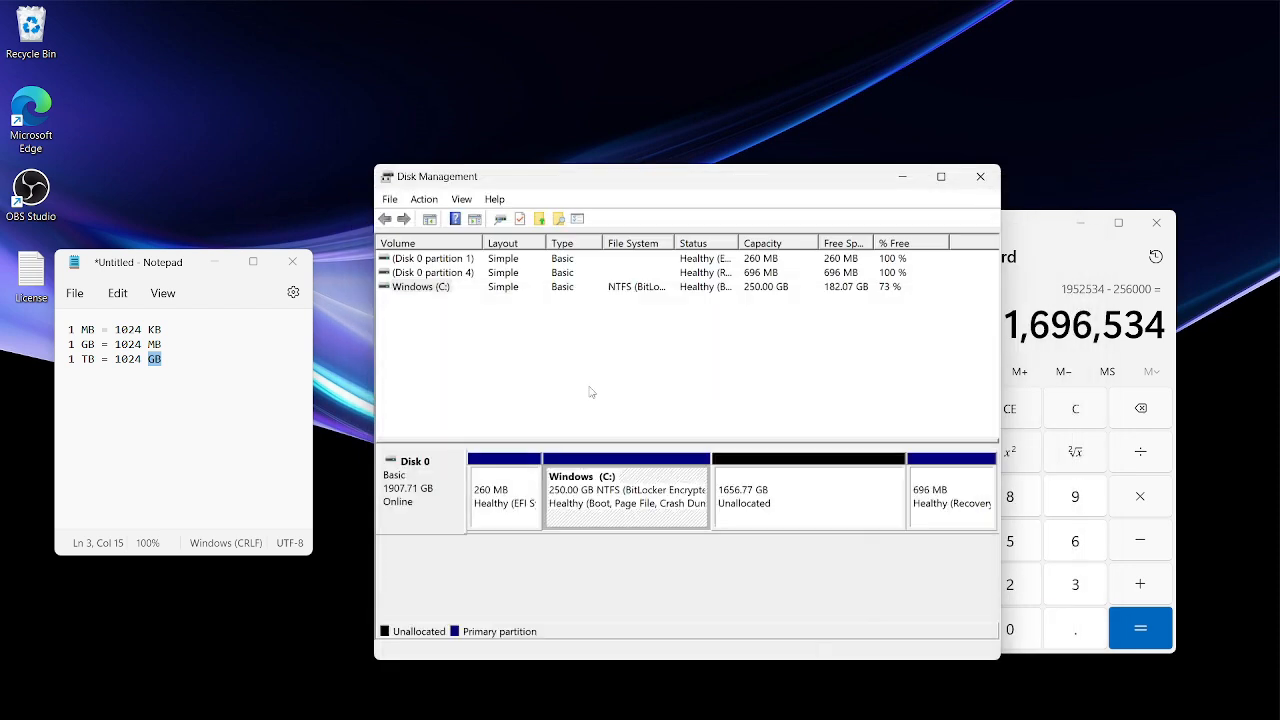
- Review the MB, GB and TB conversion notes in Notepad, and compare the C: volume with the Calculator result
drag(115, 329, 203, 361)
click(203, 361)
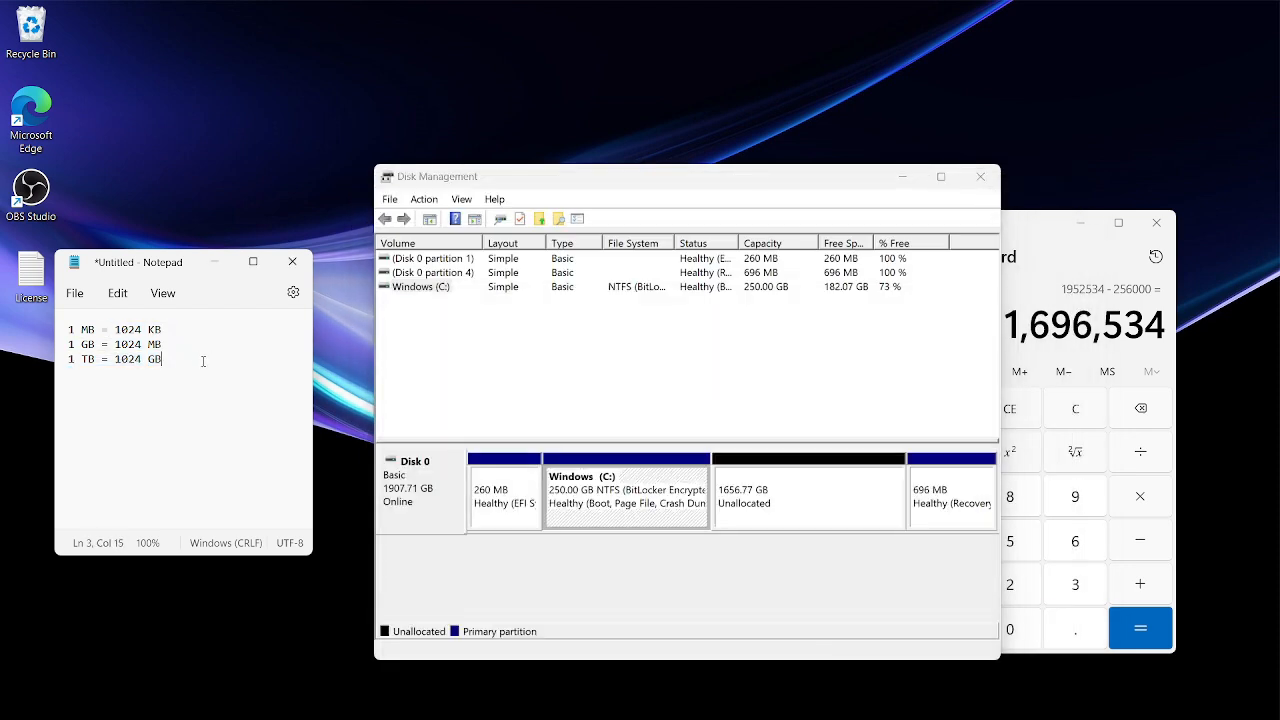
key(ctrl+a)
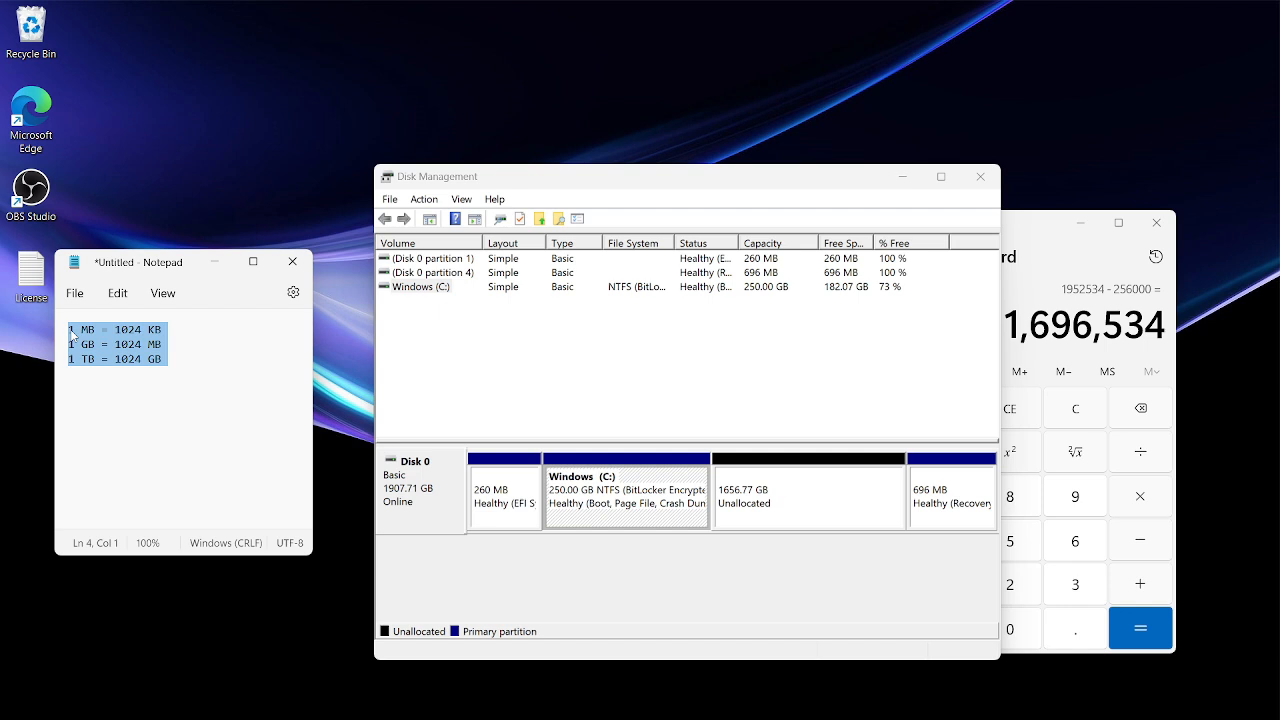
click(124, 366)
shift+click(116, 359)
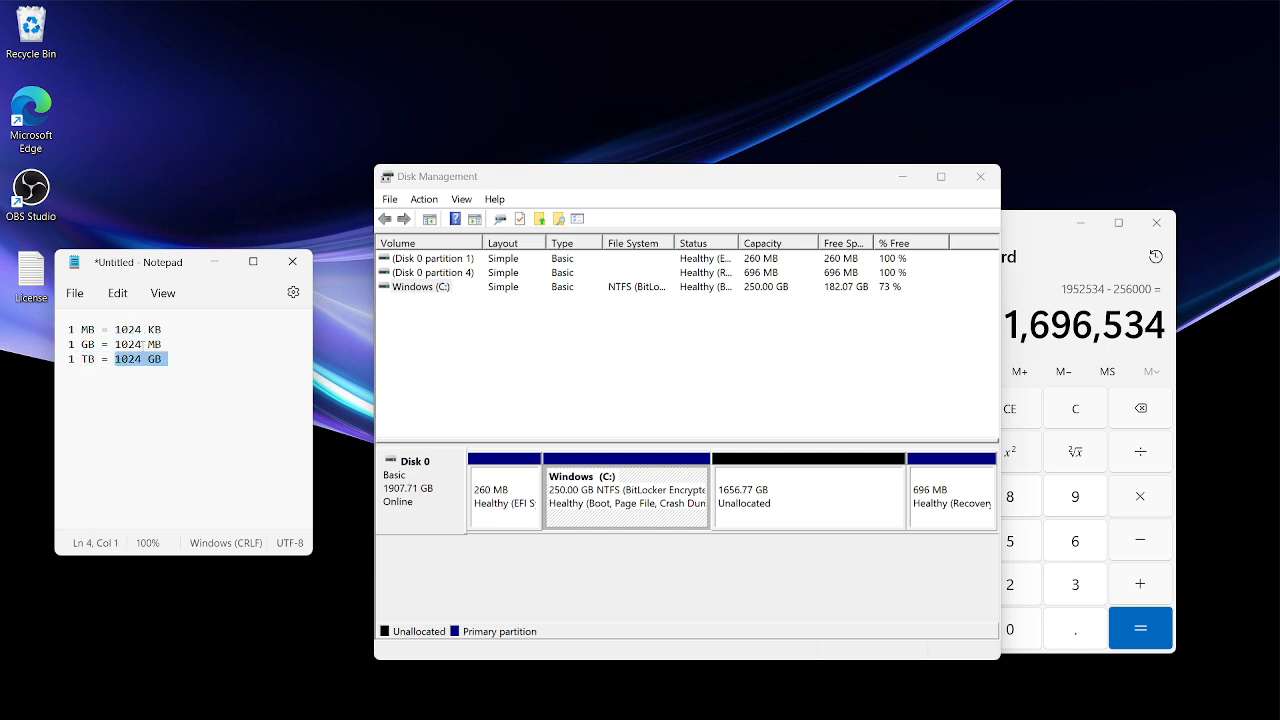
double_click(128, 344)
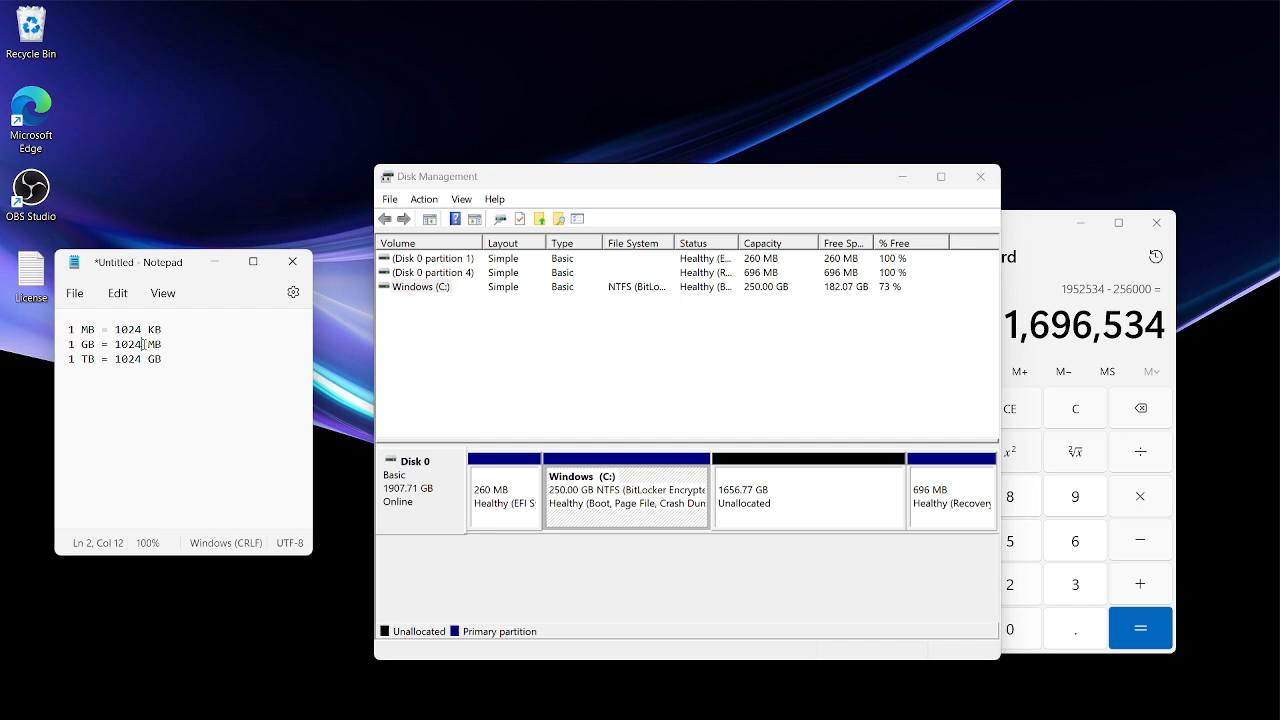
click(638, 519)
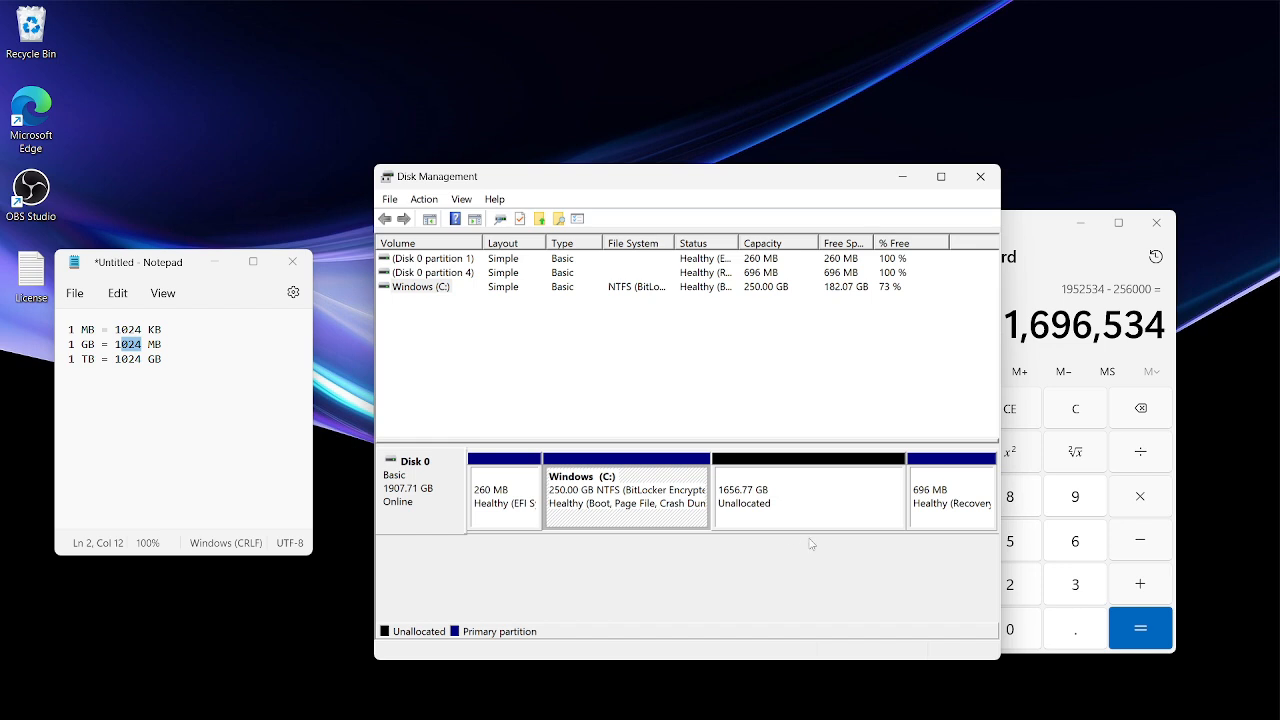
click(1003, 367)
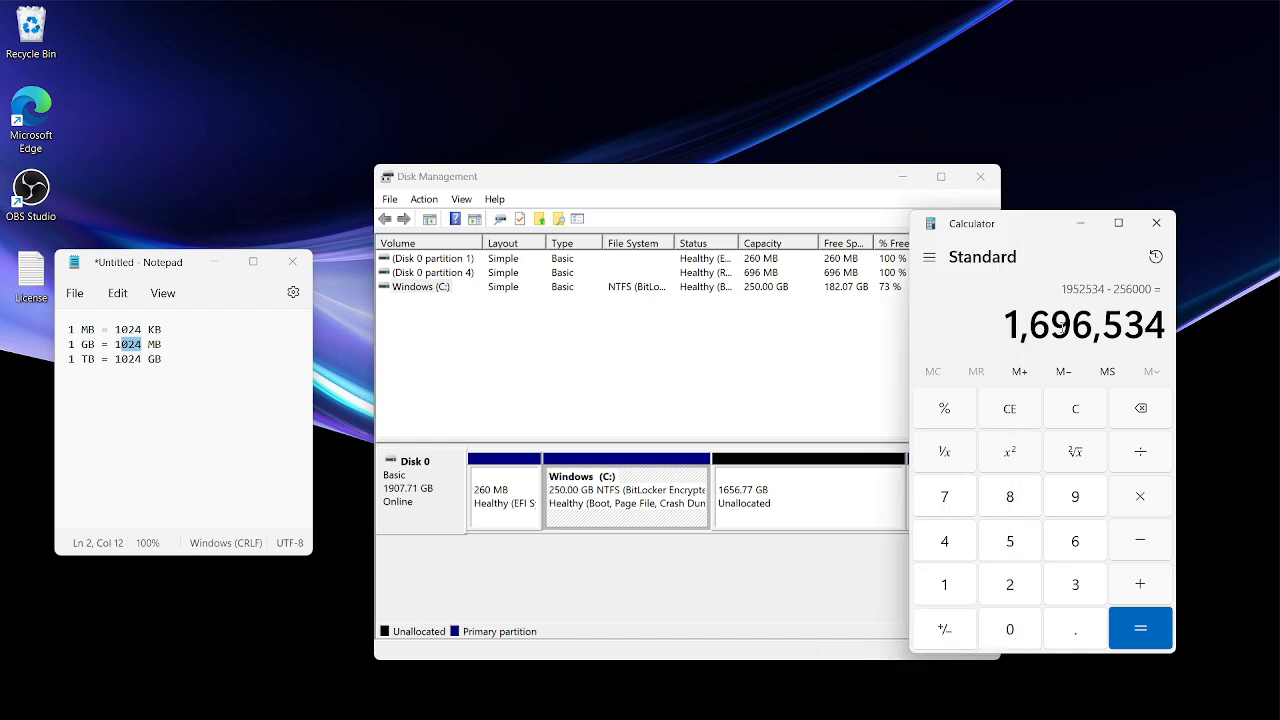
- Start a new simple volume on Disk 0's unallocated space in Disk Management and proceed to specifying its size
click(779, 499)
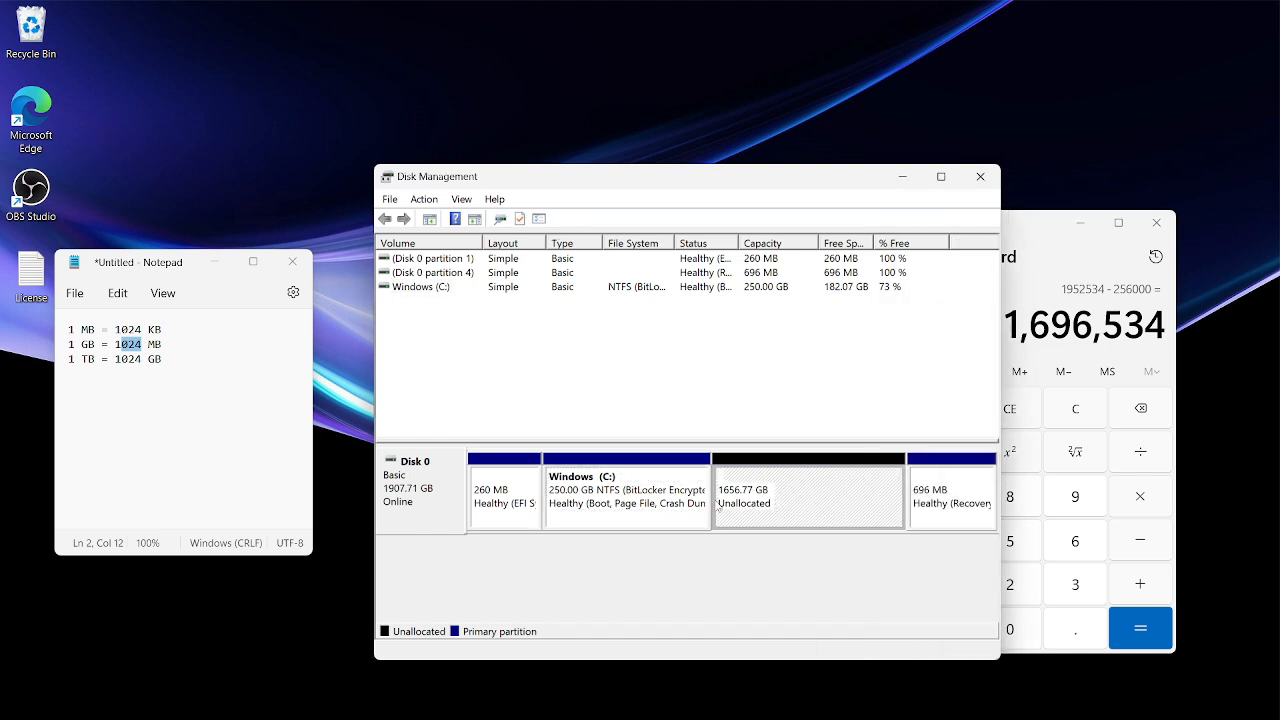
right_click(805, 508)
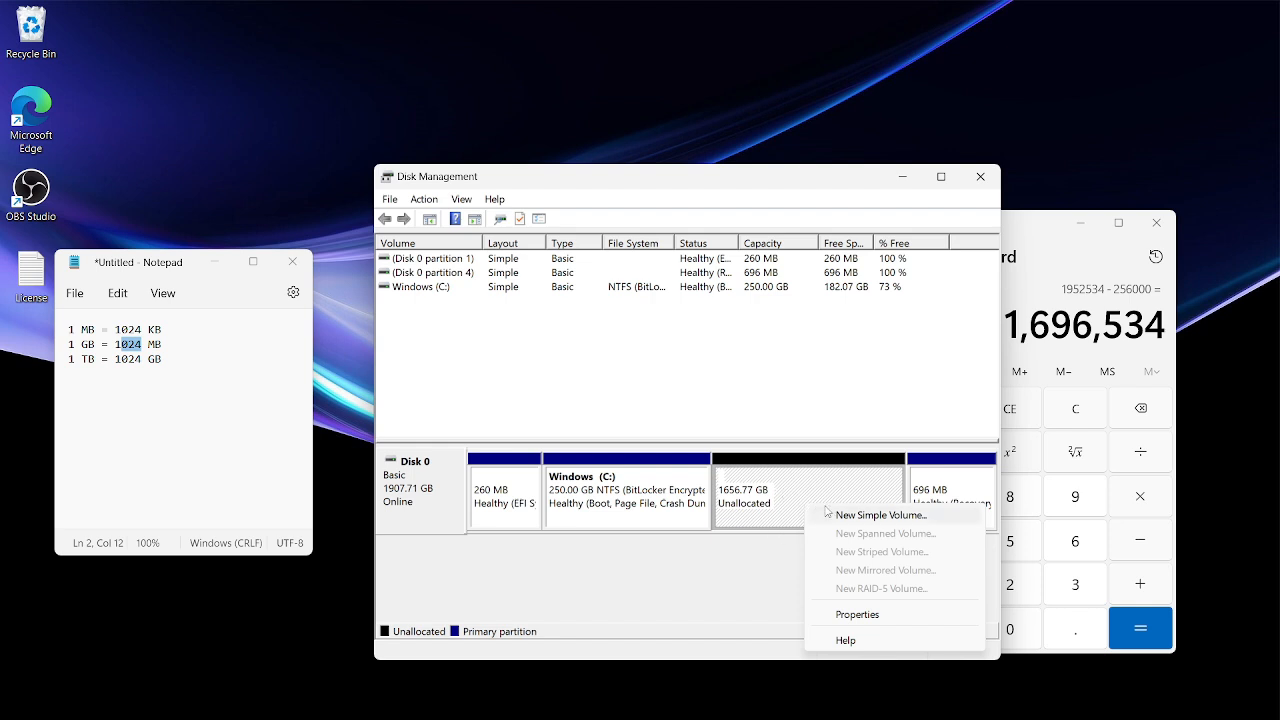
click(855, 516)
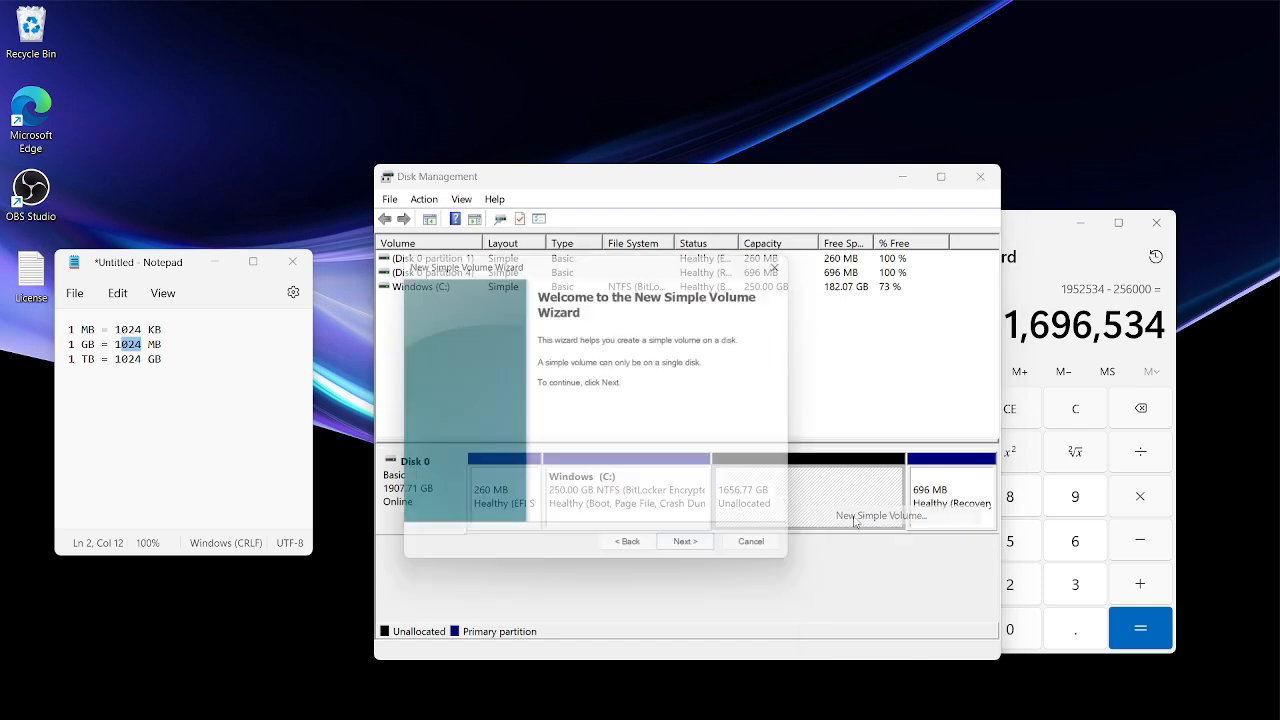
click(697, 554)
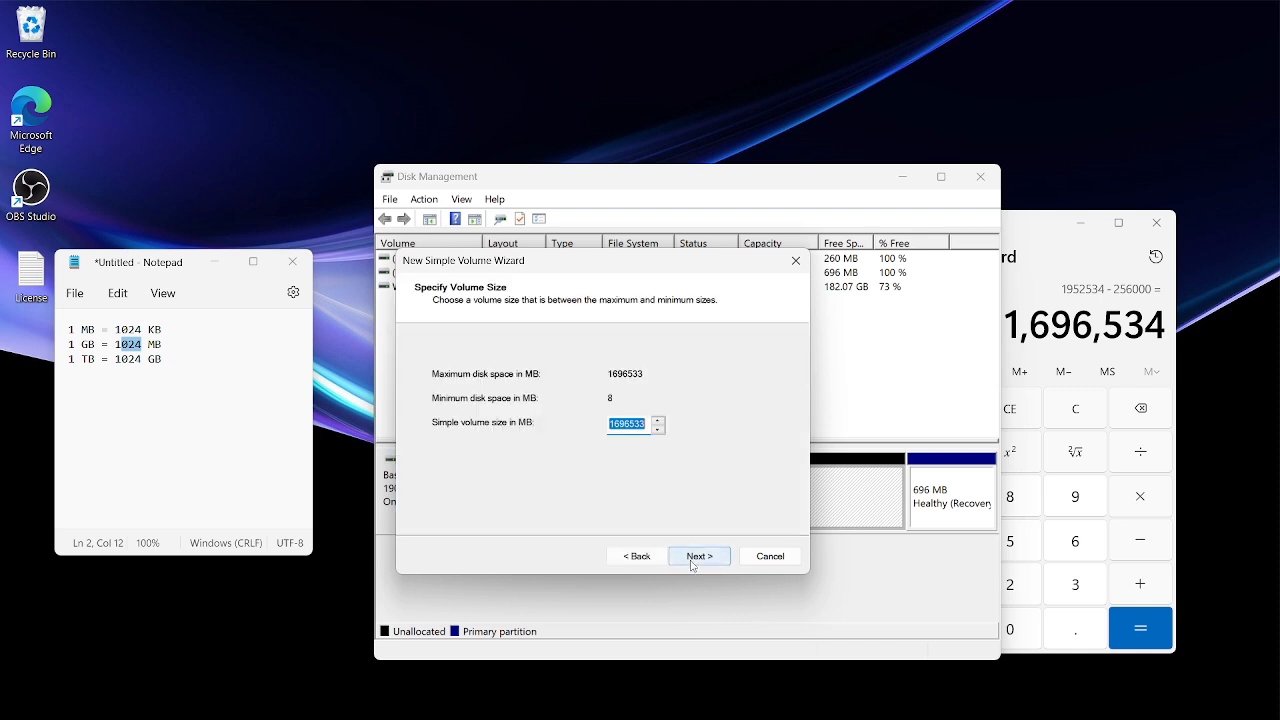
- Switch to Calculator, clear the previous result and multiply 500 by 1024 to convert 500 GB to megabytes
click(1052, 362)
click(1075, 408)
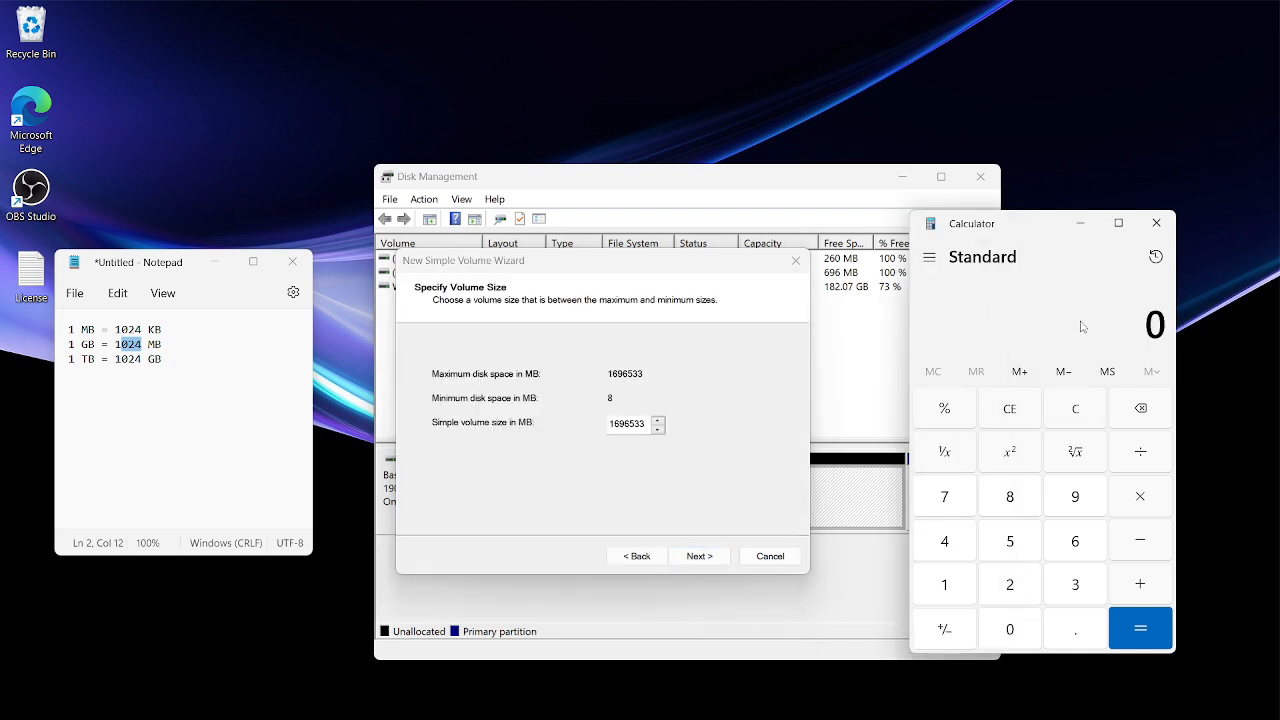
text(500)
key(asterisk)
text(1024)
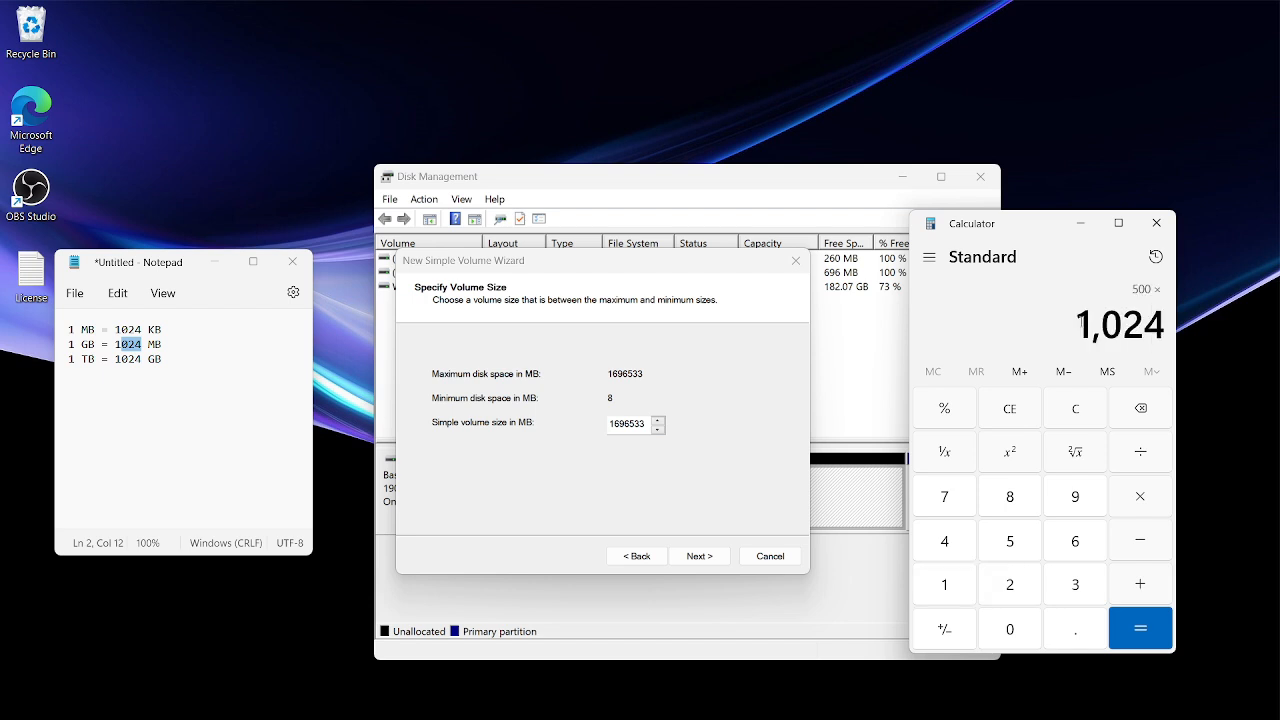
key(Return)
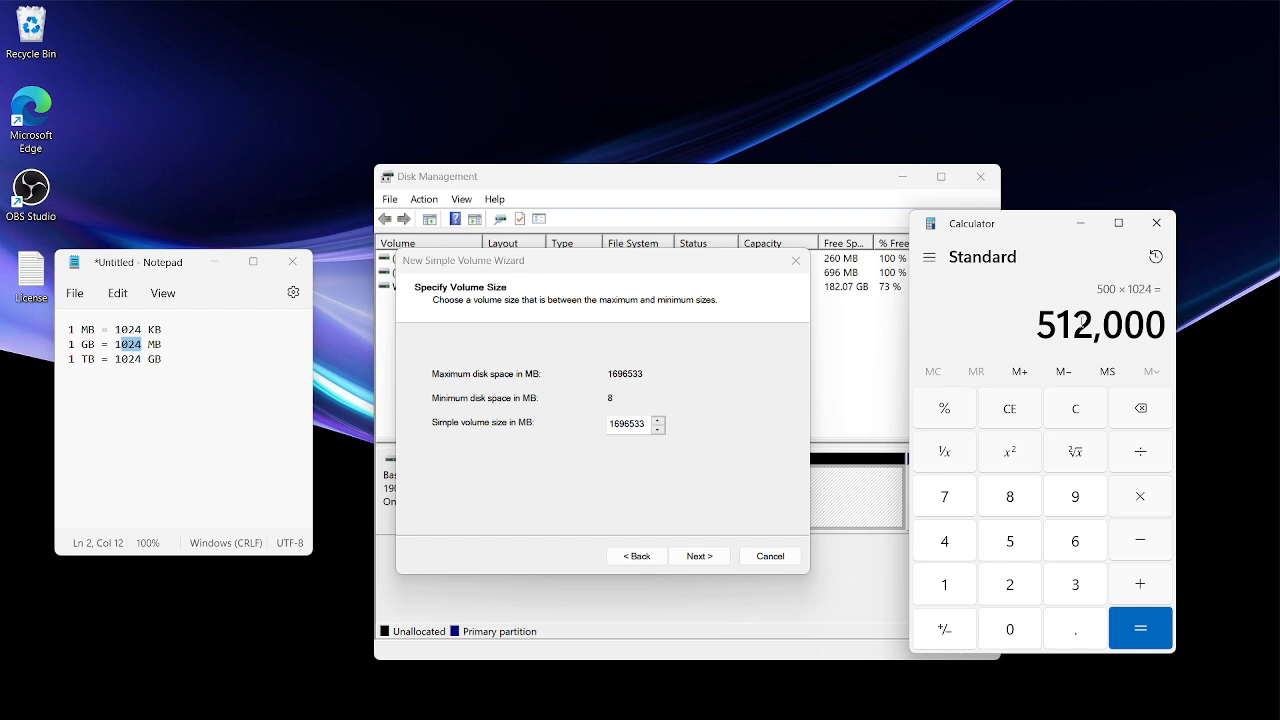
- Set the simple volume size to 512000 MB in the New Simple Volume Wizard and continue to the drive letter
double_click(628, 423)
text(256000)
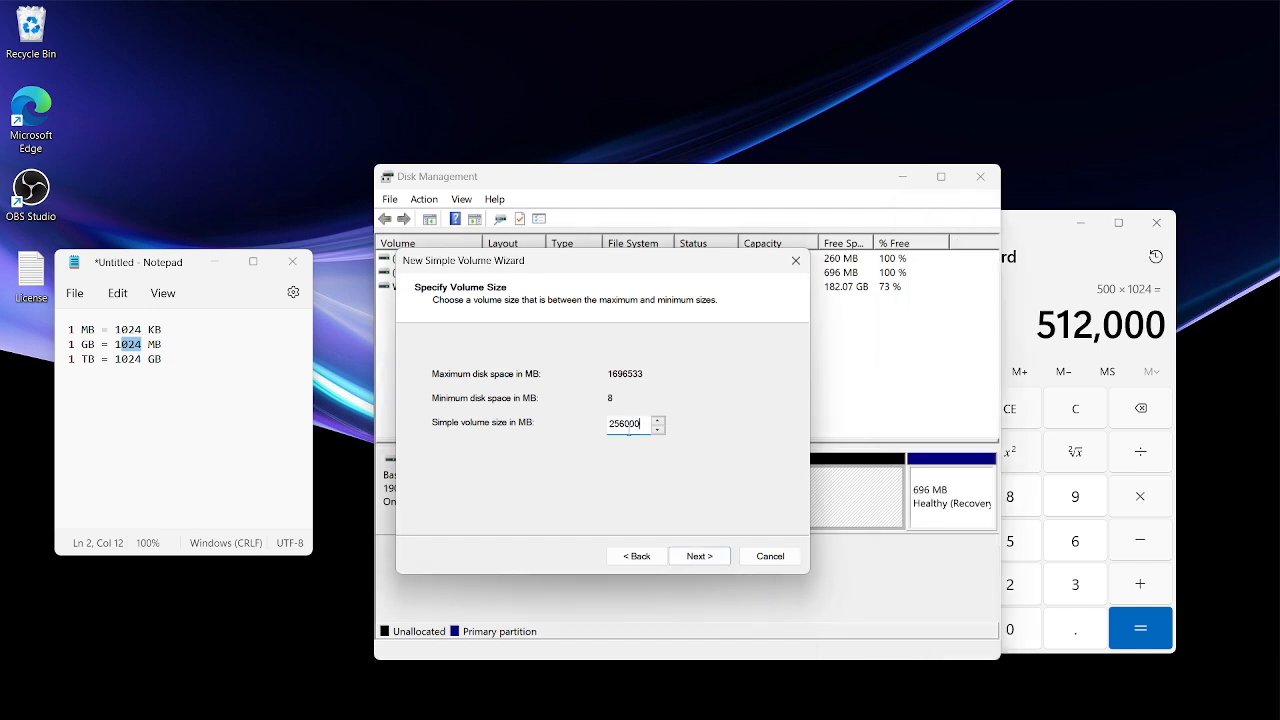
key(BackSpace)
key(BackSpace)
key(BackSpace)
key(BackSpace)
key(BackSpace)
key(BackSpace)
text(512000)
click(699, 556)
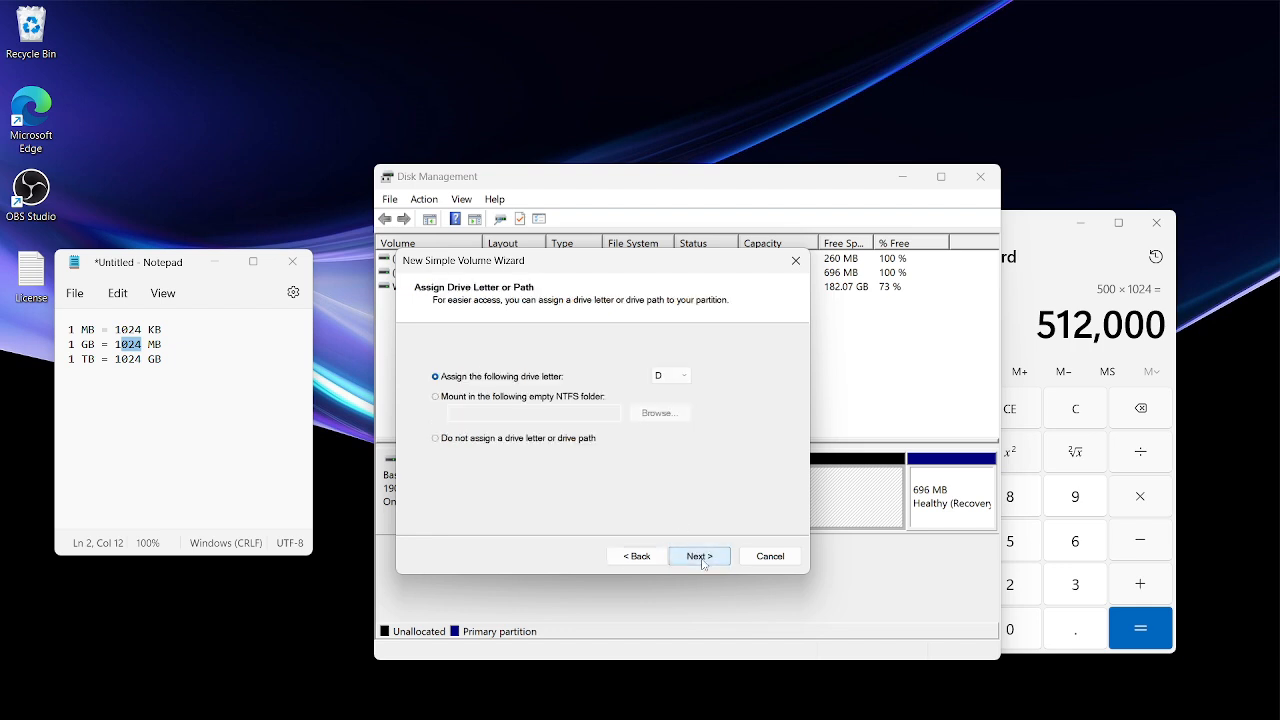
- Look through the available drive letters, keep D for the new volume, and continue to the format settings
click(680, 375)
click(680, 375)
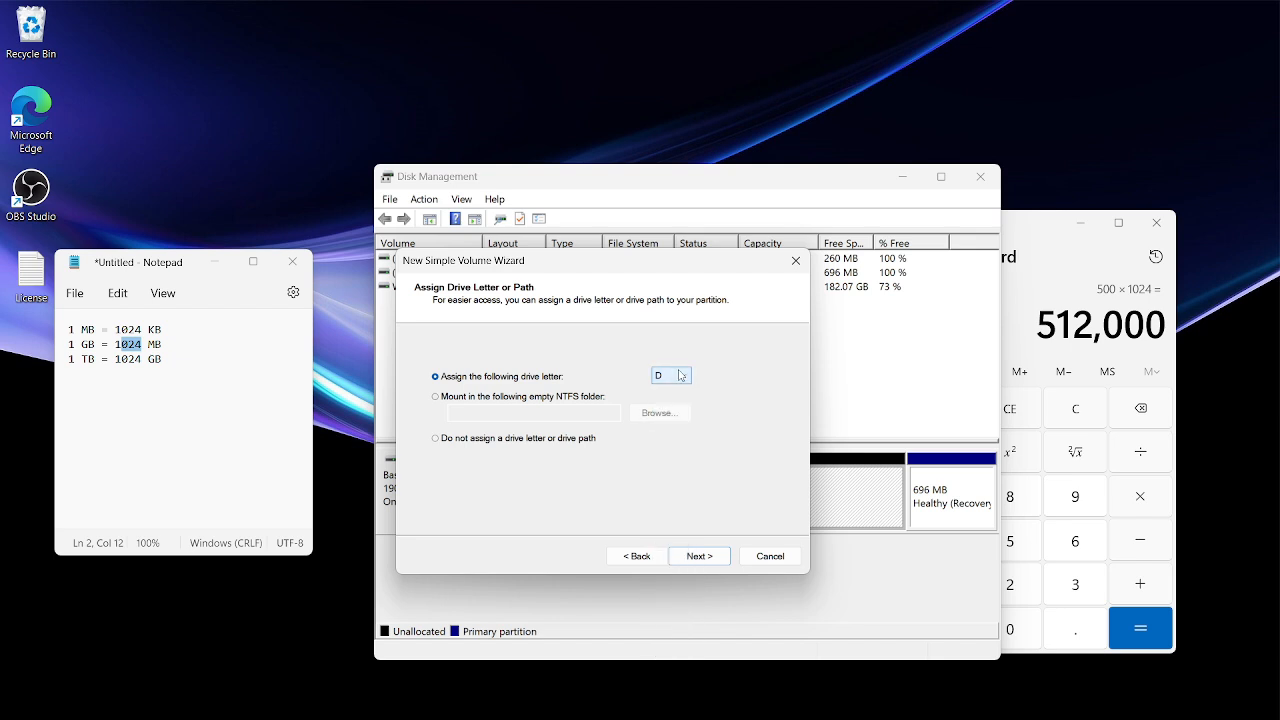
click(680, 375)
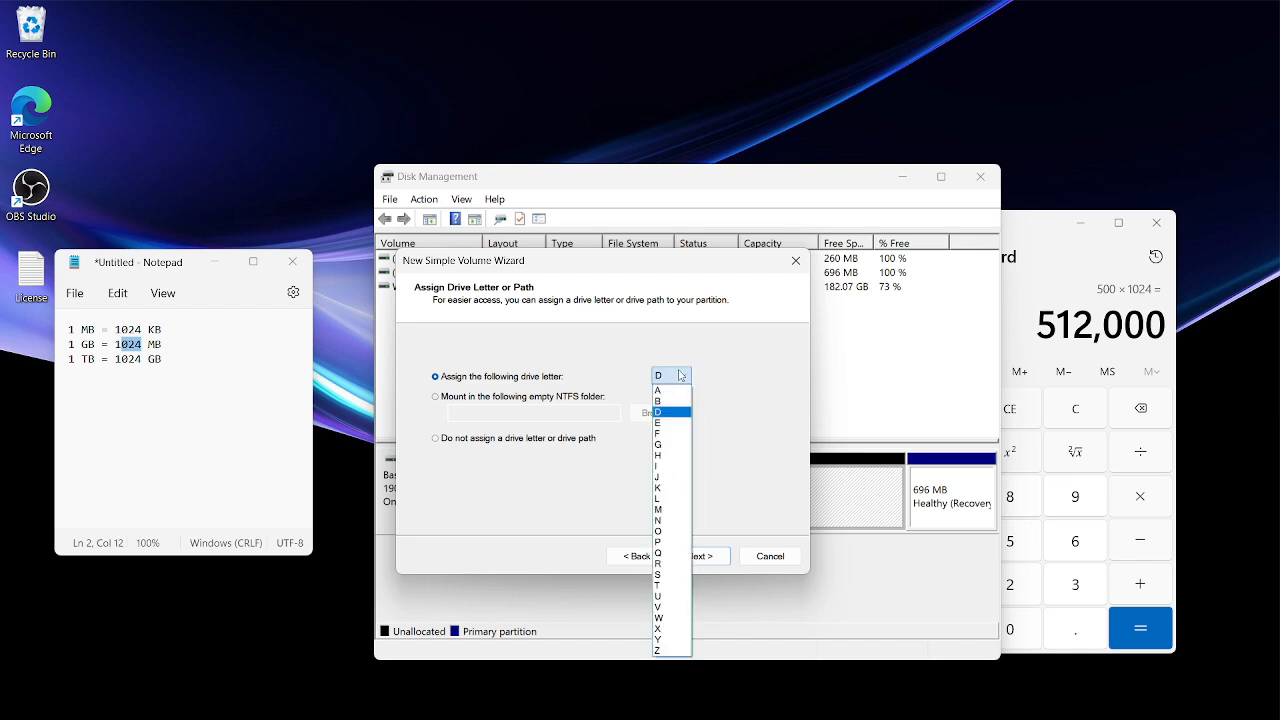
click(670, 390)
click(699, 556)
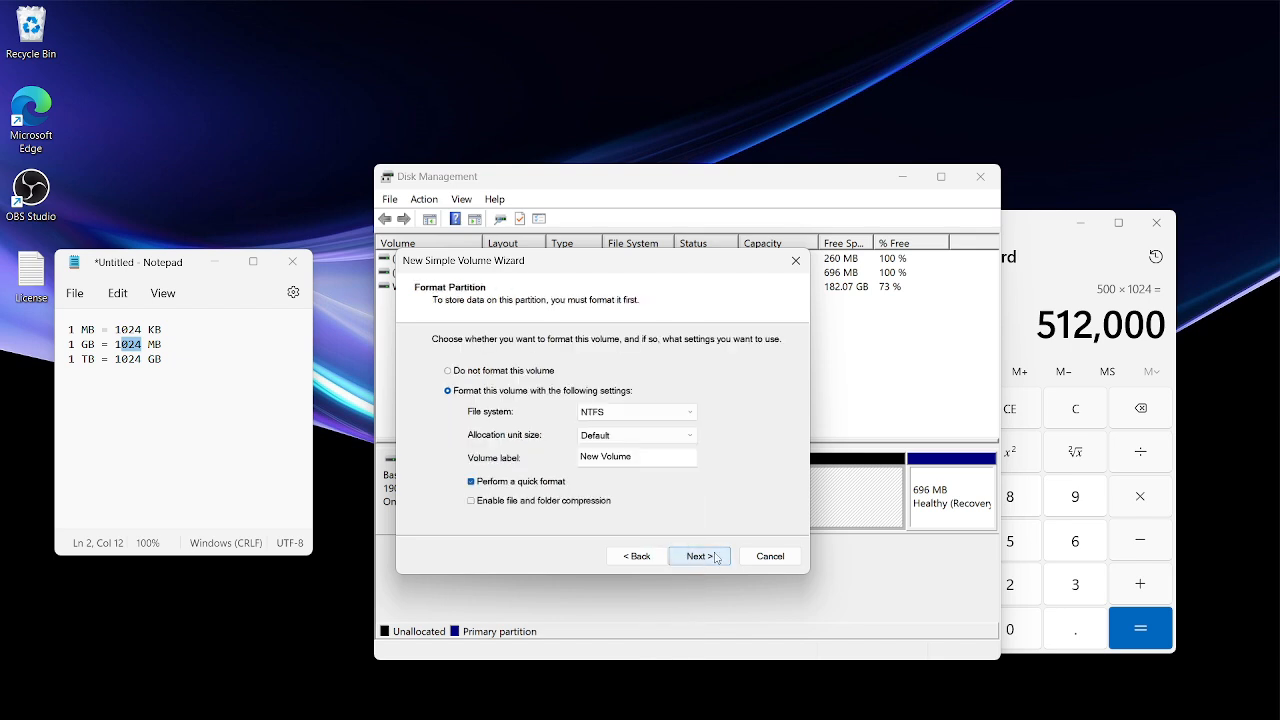
- Label the new volume Music, keep the NTFS quick format with default allocation unit size, and create it
drag(668, 457, 550, 435)
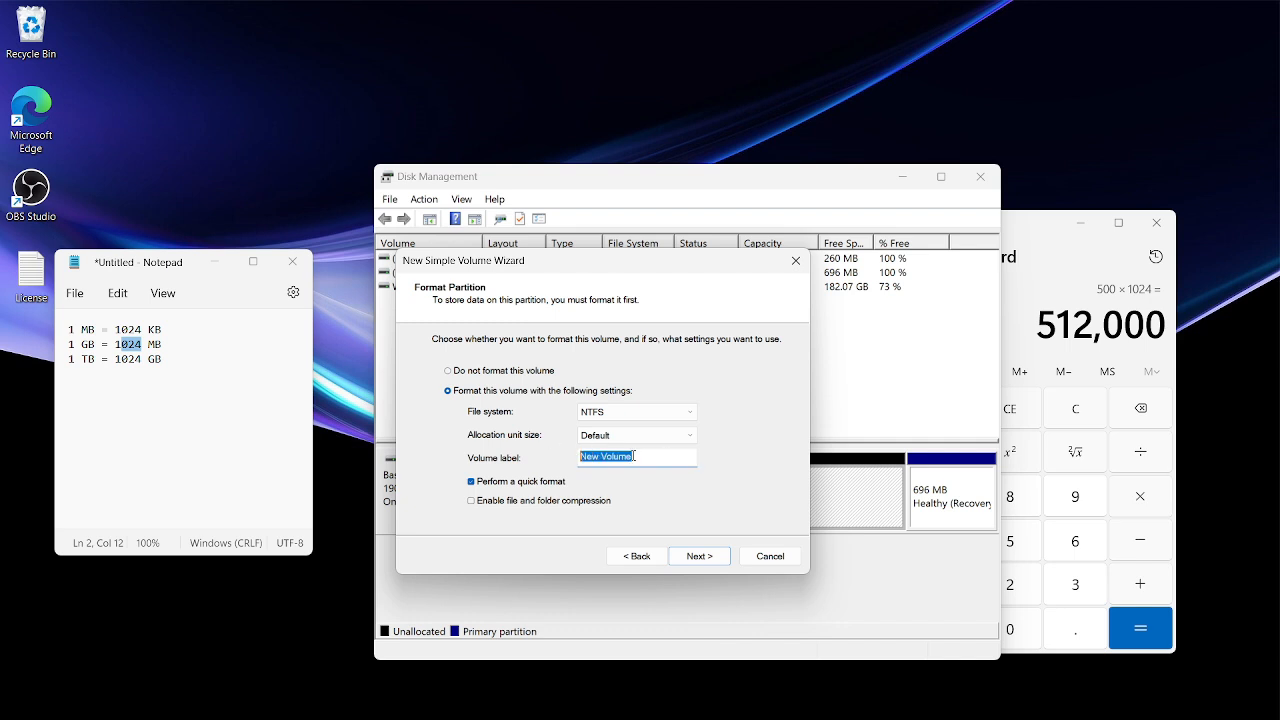
key(BackSpace)
text(Music)
click(700, 558)
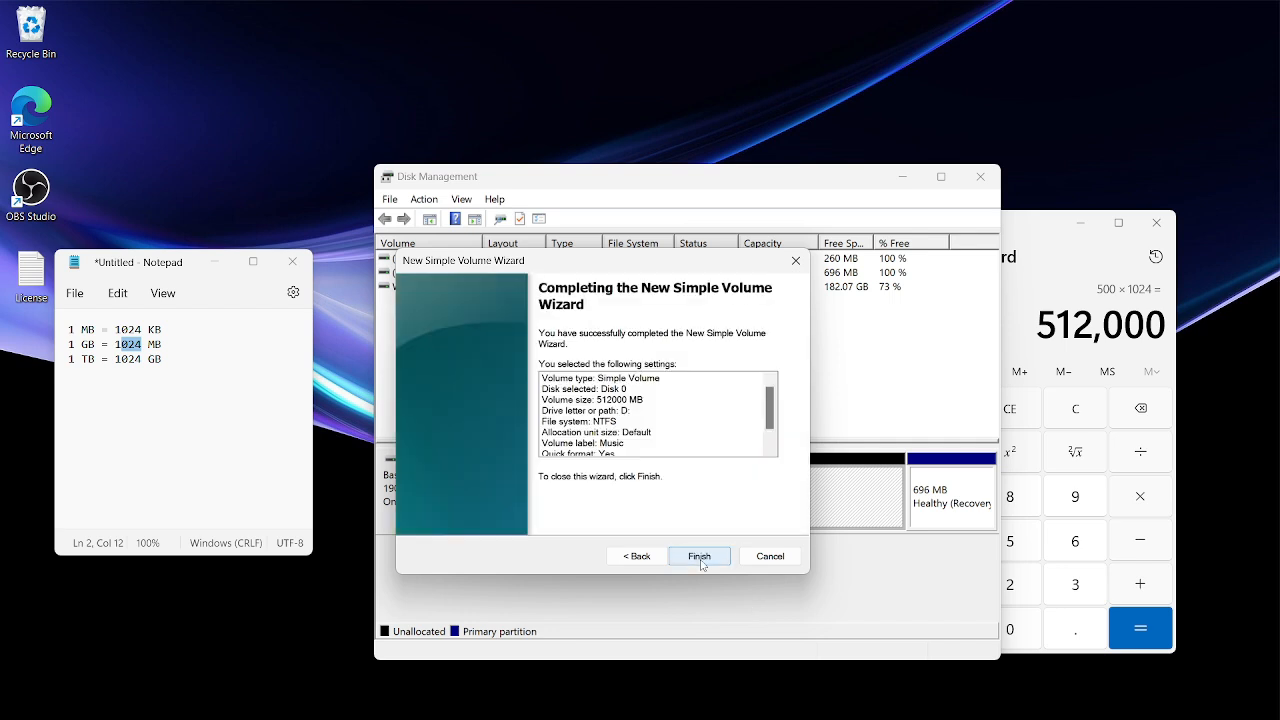
click(700, 557)
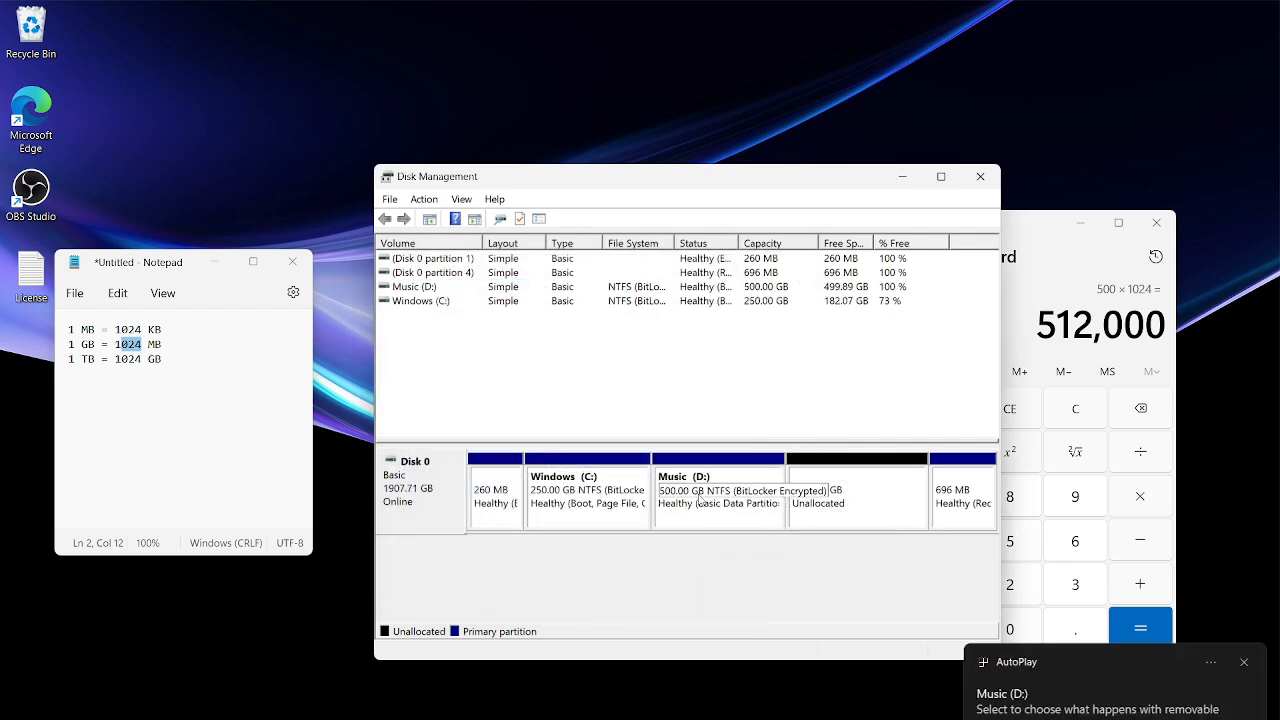
- Check the Music (D:) size in File Explorer, return to Disk Management and extend that volume by 1 MB
click(536, 719)
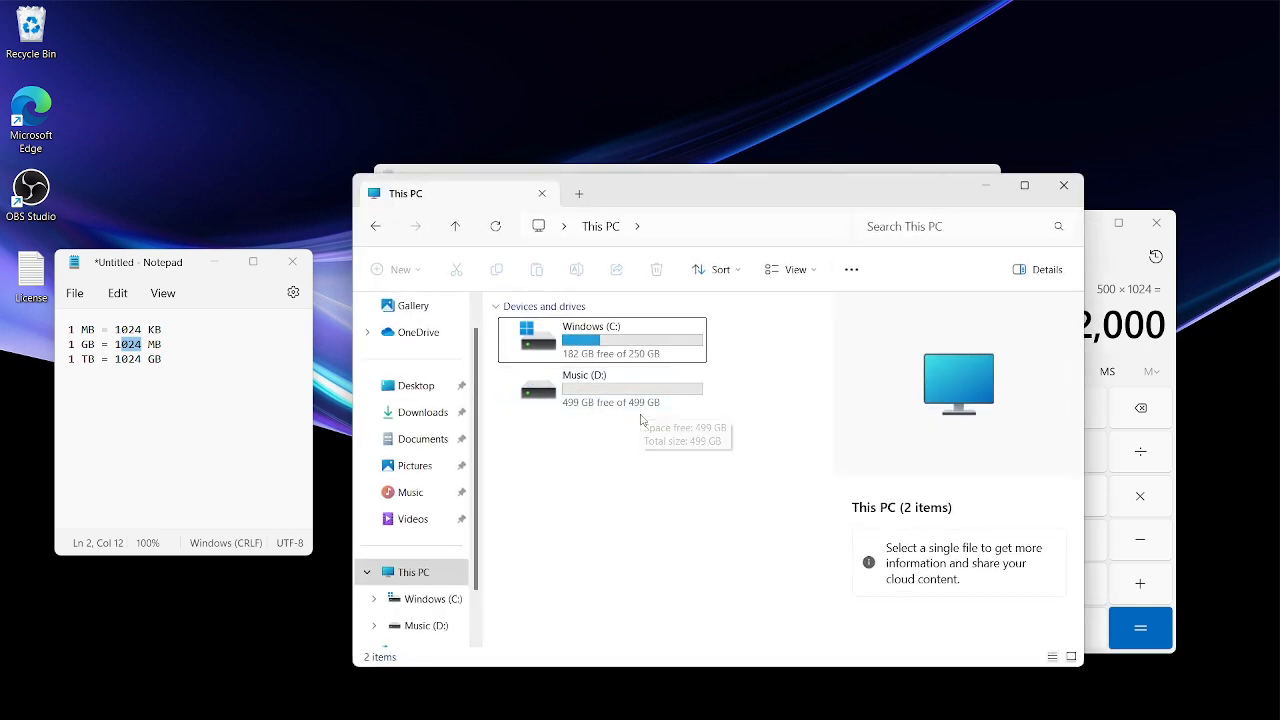
click(870, 170)
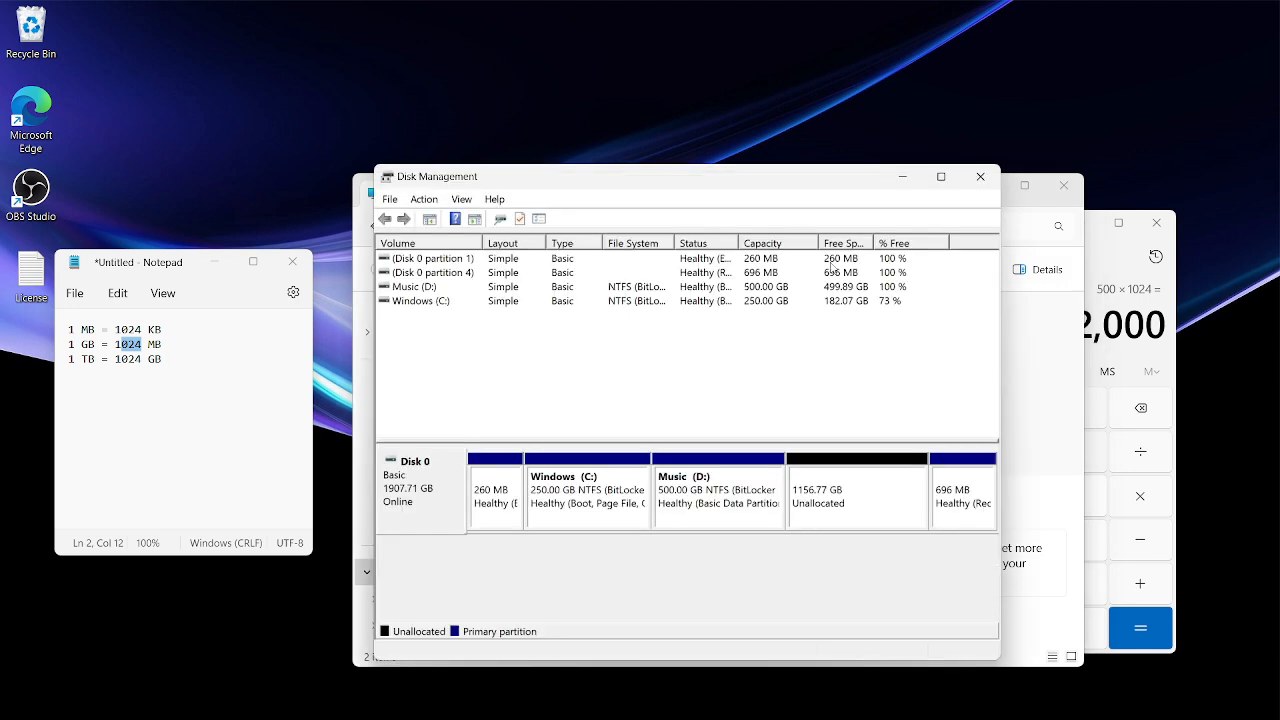
right_click(753, 508)
click(868, 630)
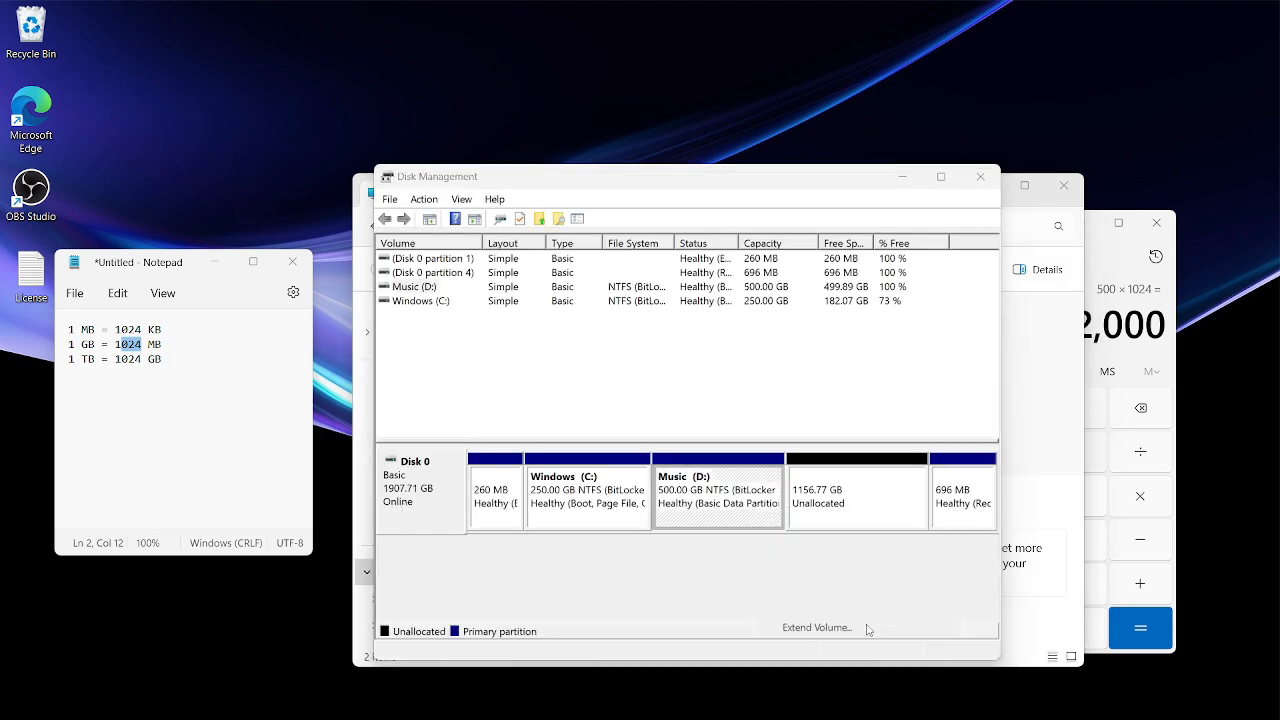
click(694, 569)
double_click(716, 514)
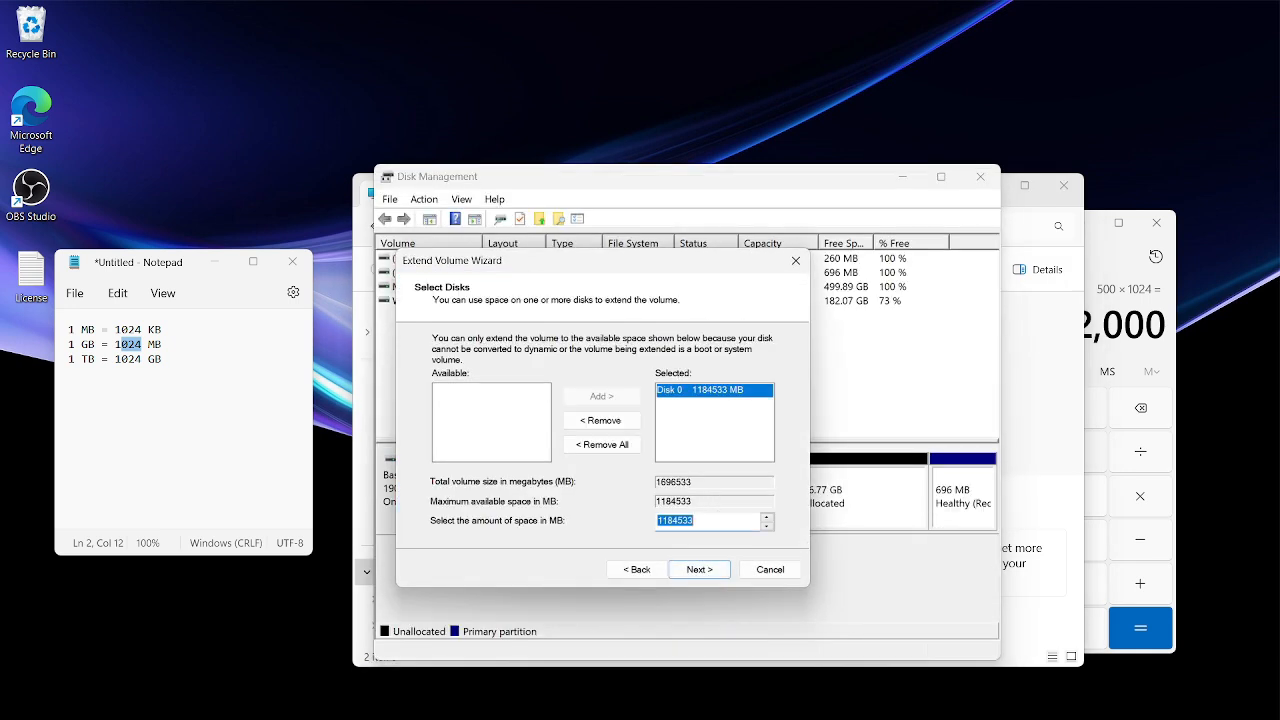
text(1)
key(Return)
key(Return)
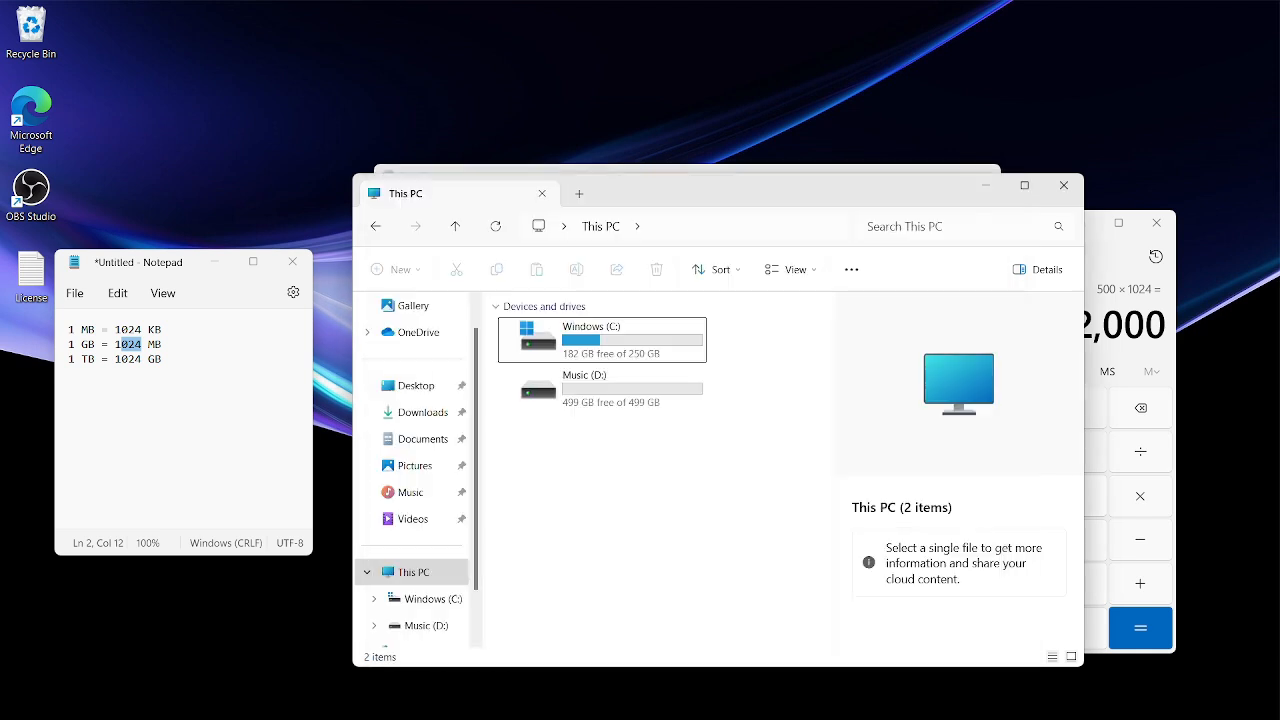
- Reload This PC in File Explorer, examine the Music (D:) drive's total size, and return to Disk Management
right_click(679, 527)
click(429, 597)
click(437, 572)
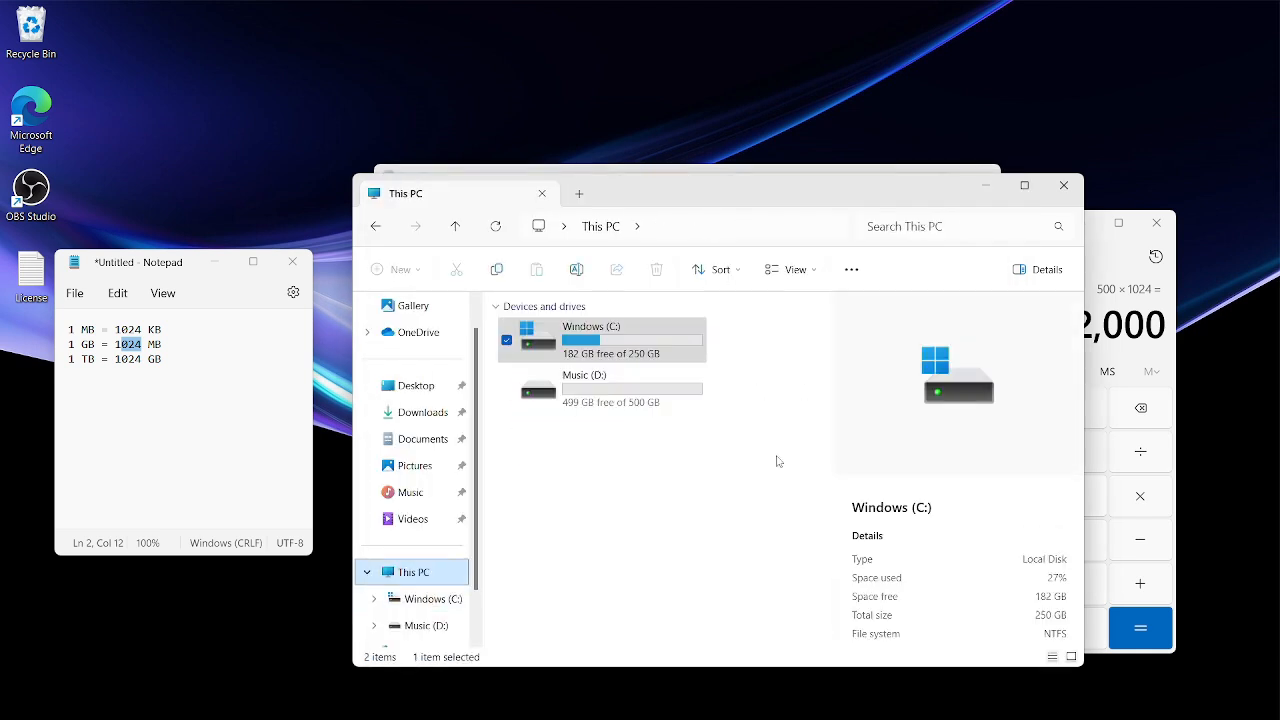
click(679, 412)
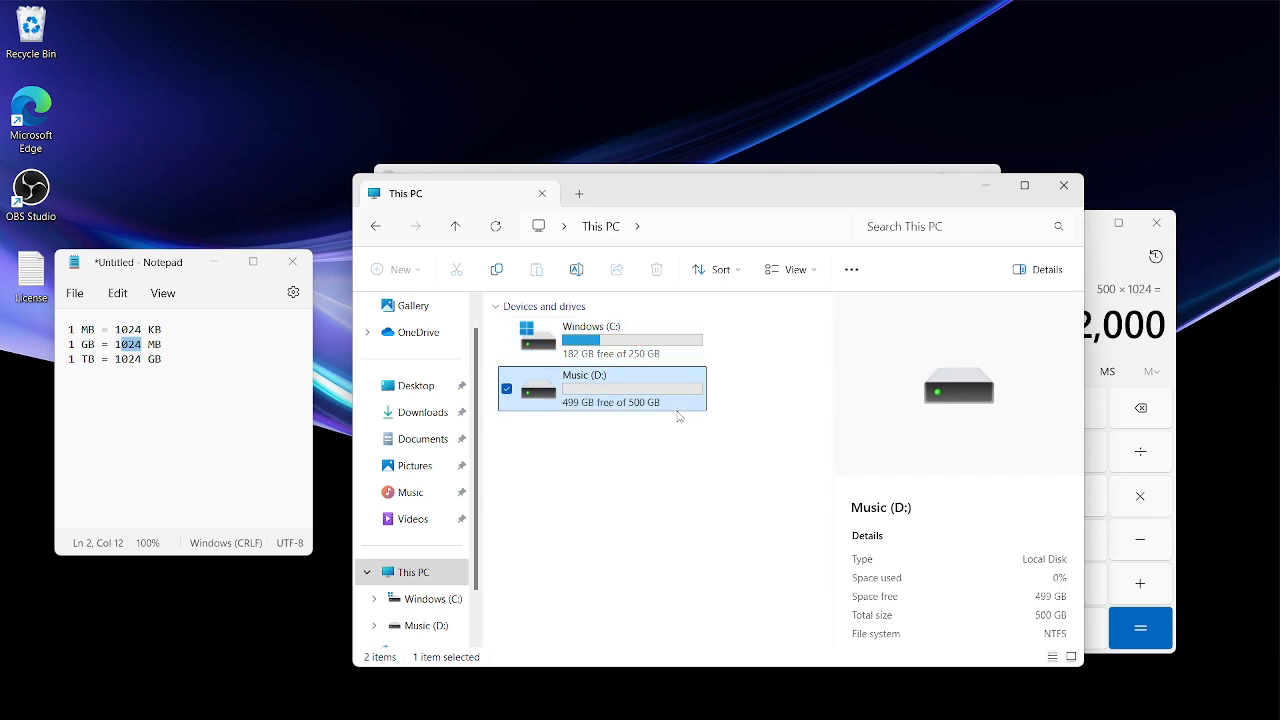
click(986, 187)
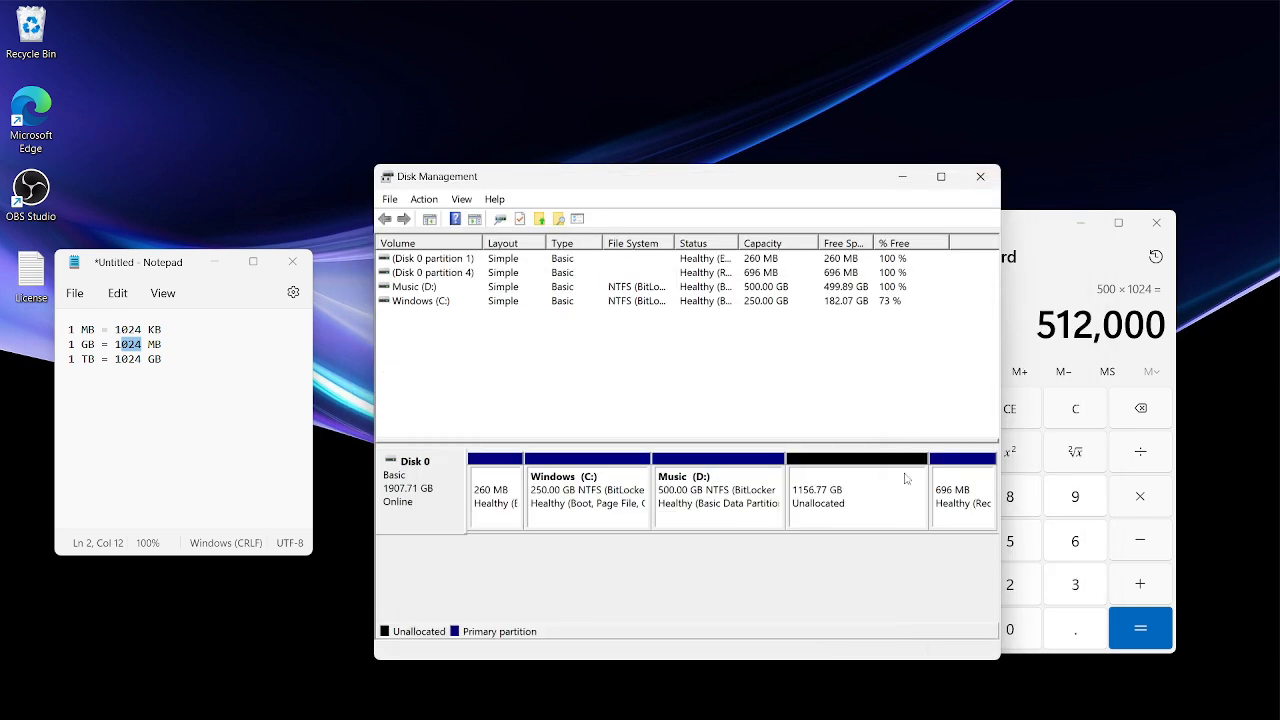
click(846, 516)
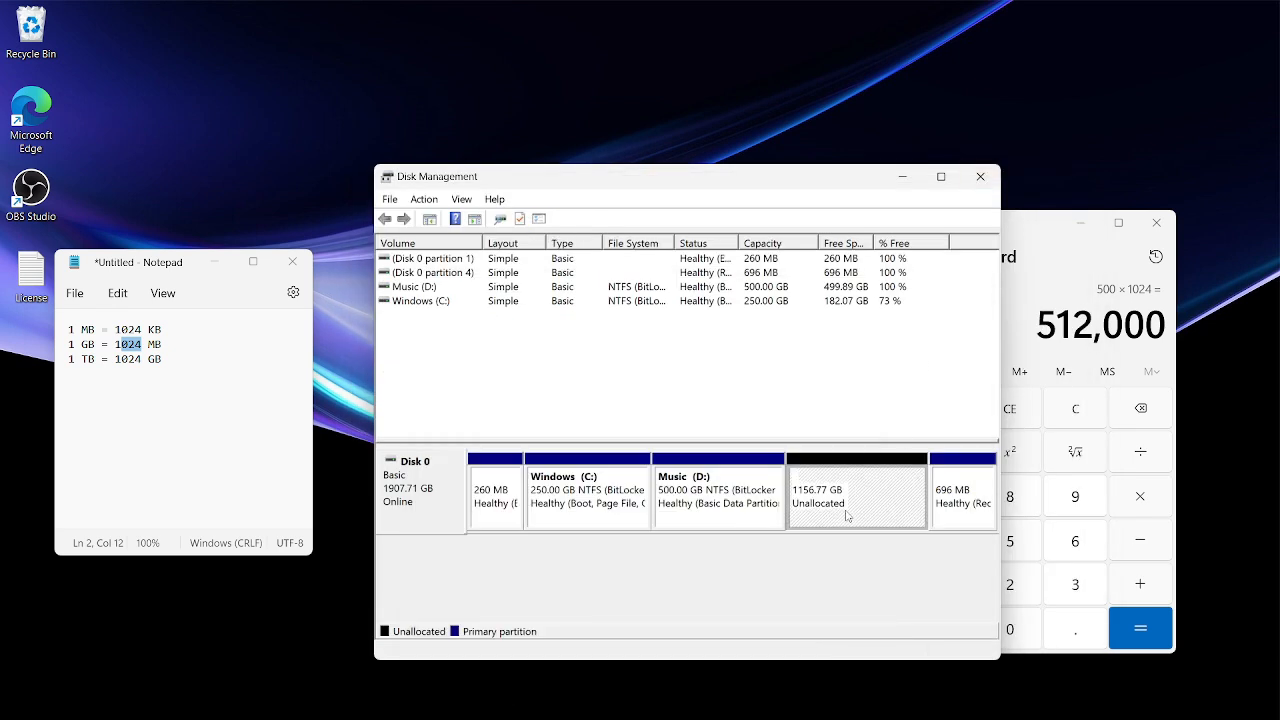
right_click(846, 516)
click(942, 523)
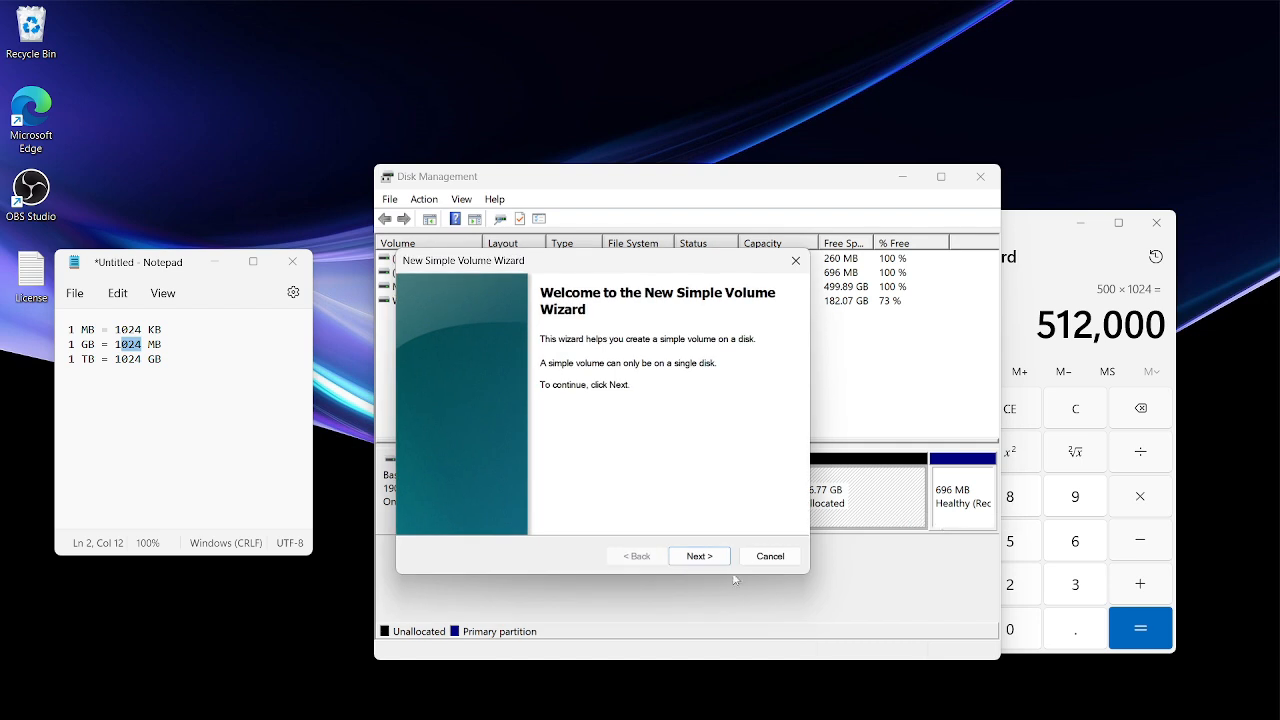
click(703, 561)
click(783, 560)
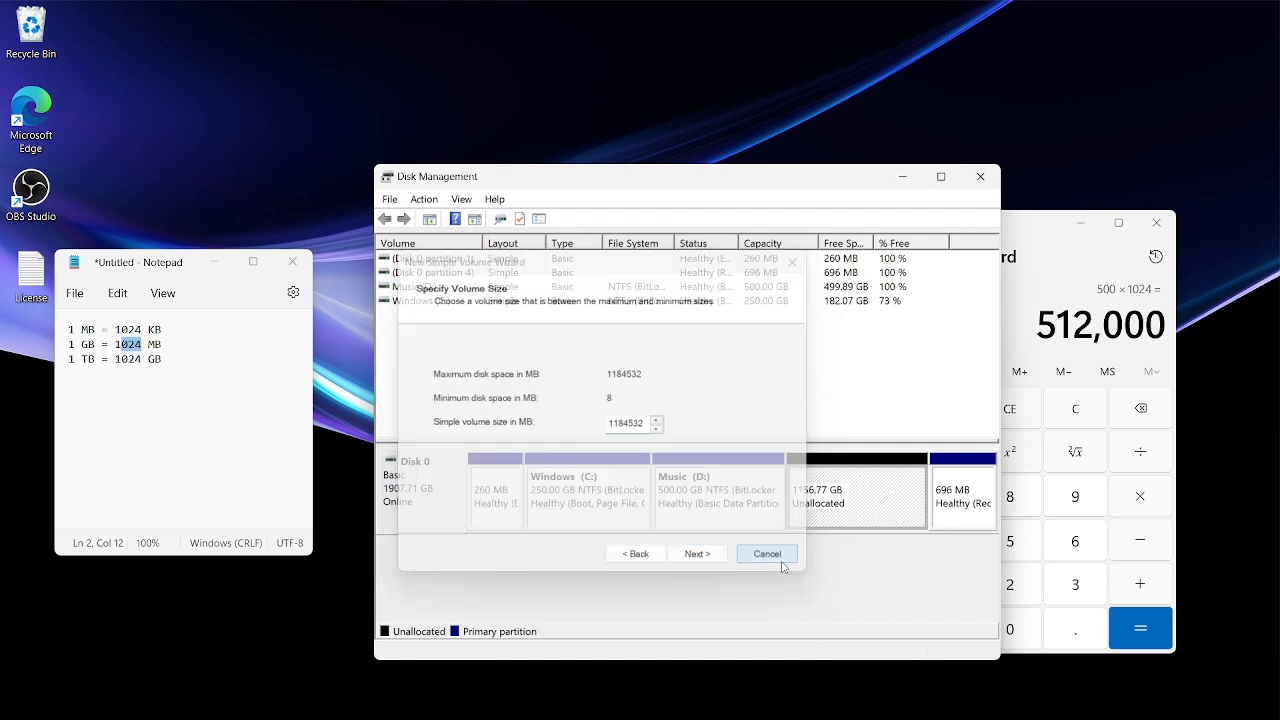
click(869, 617)
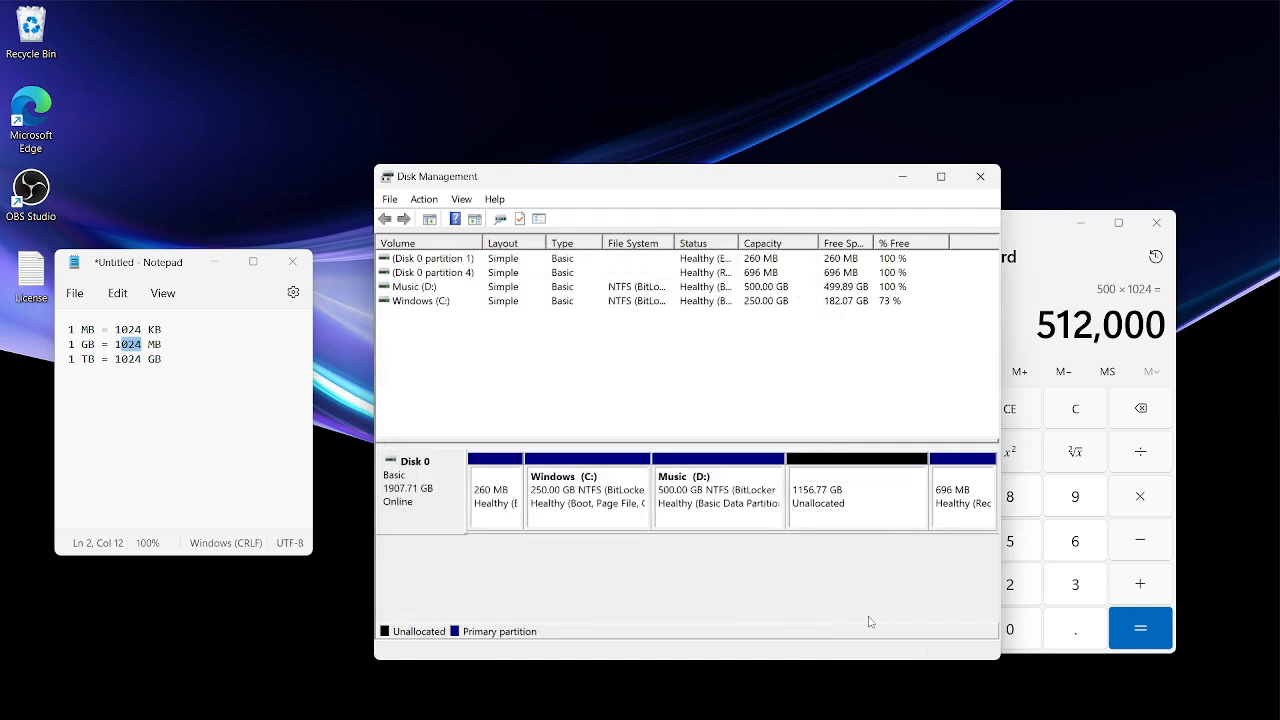
right_click(841, 523)
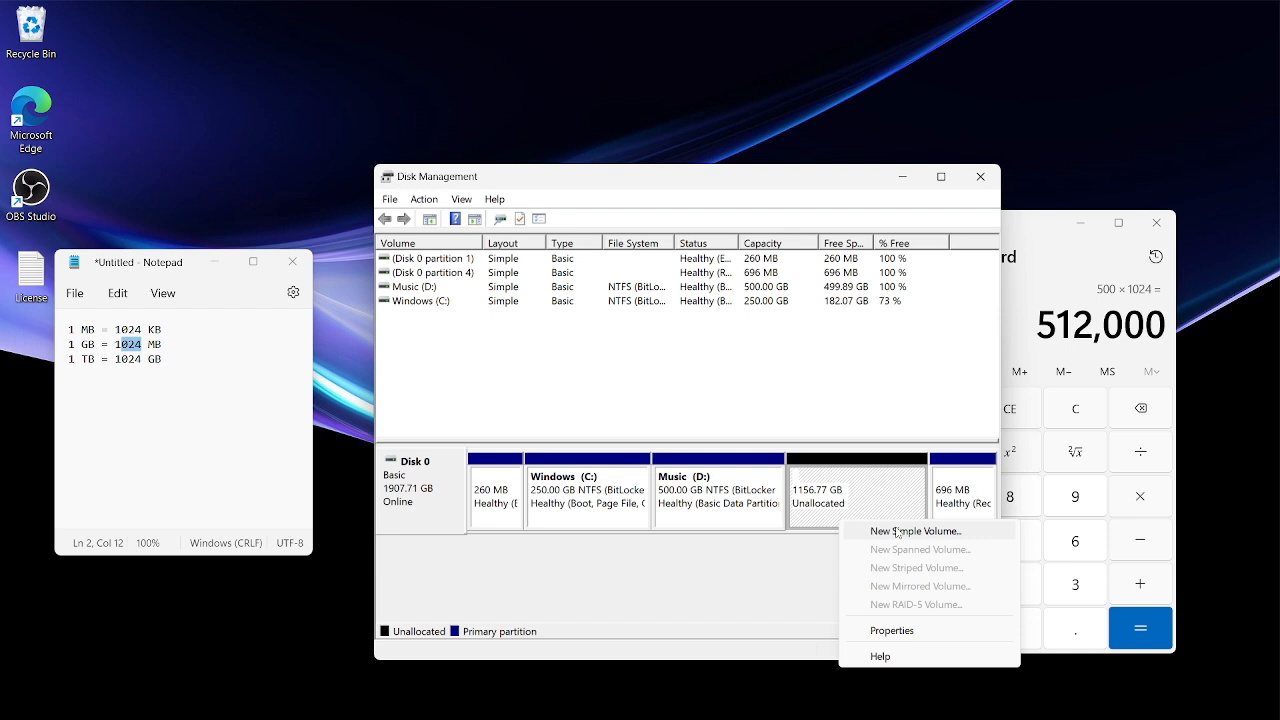
click(897, 532)
click(762, 556)
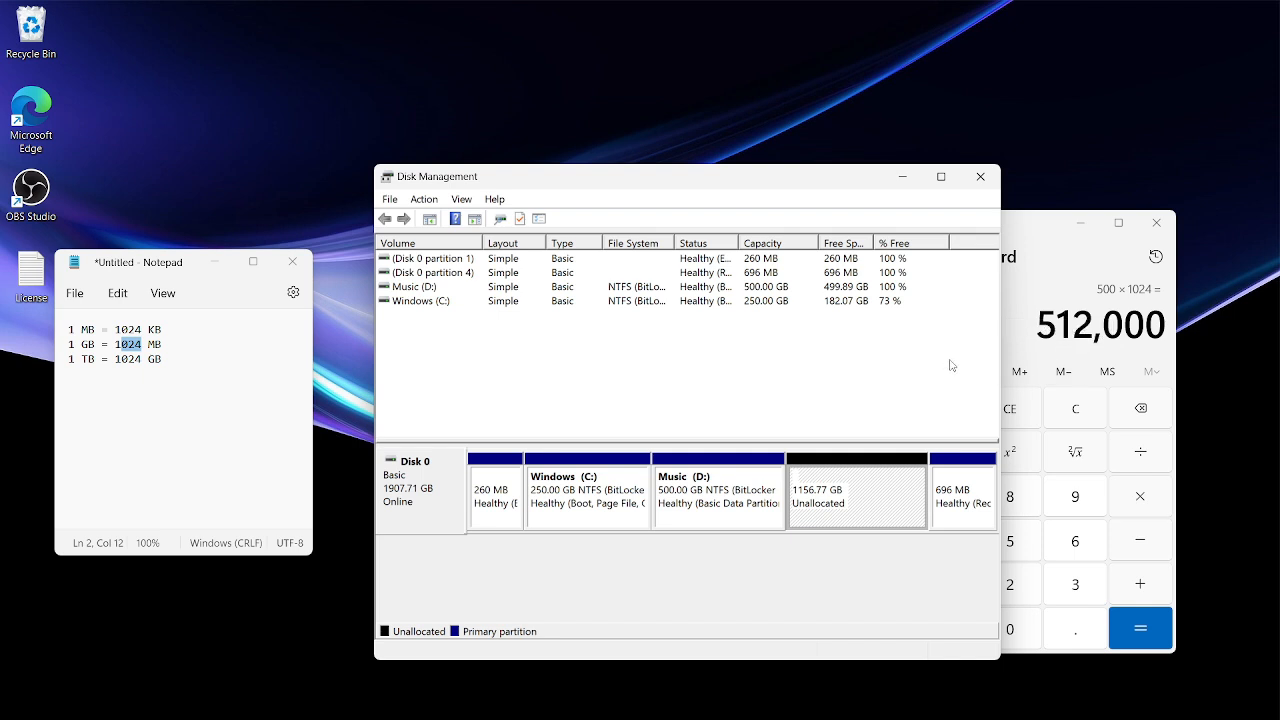
click(1061, 337)
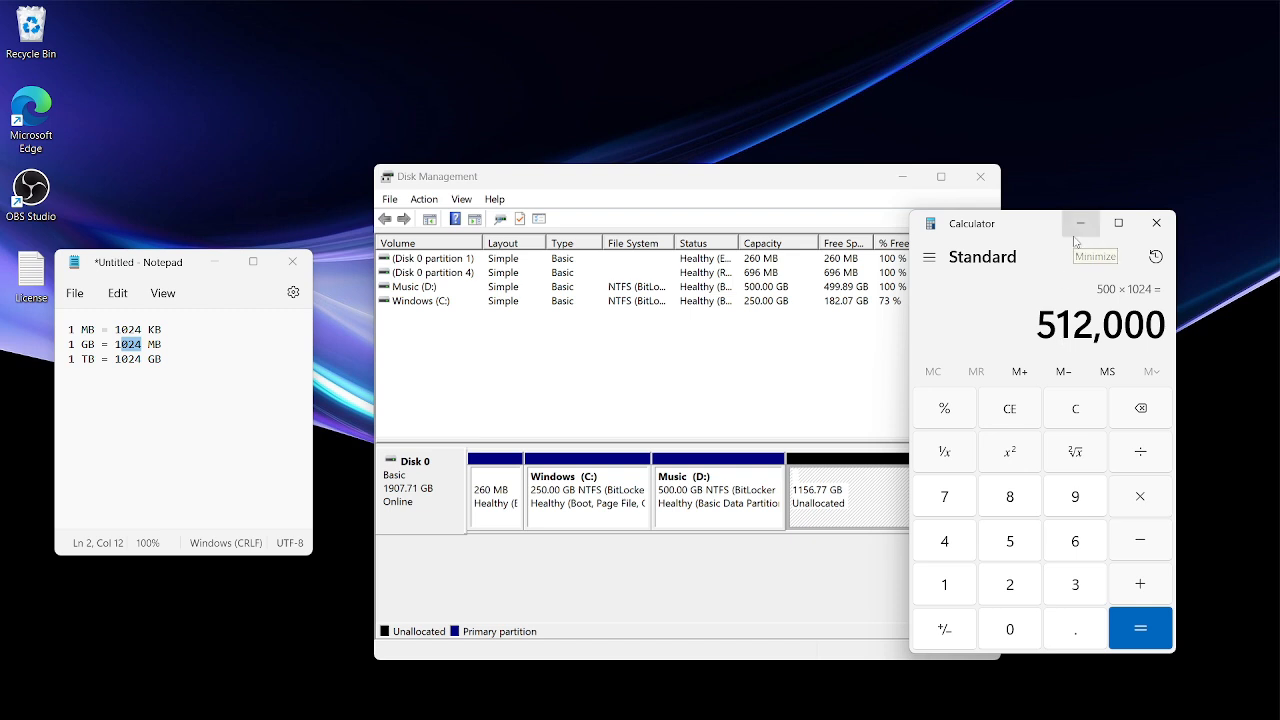
click(815, 591)
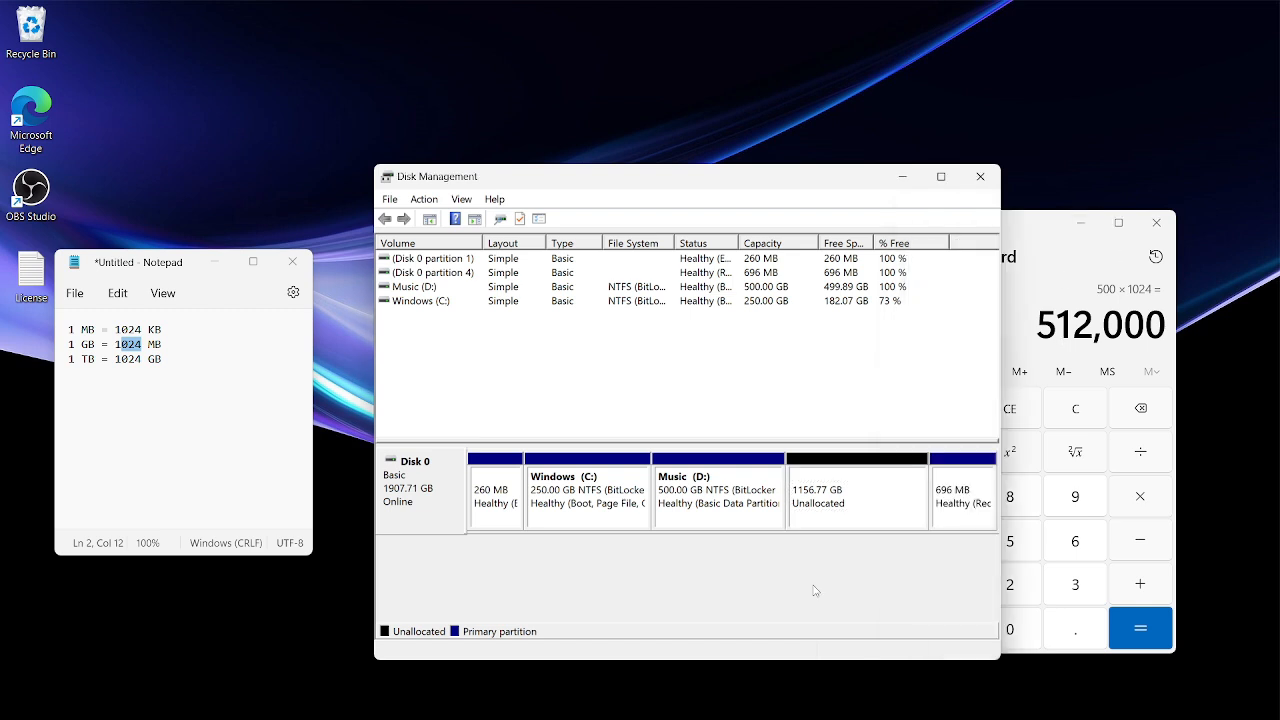